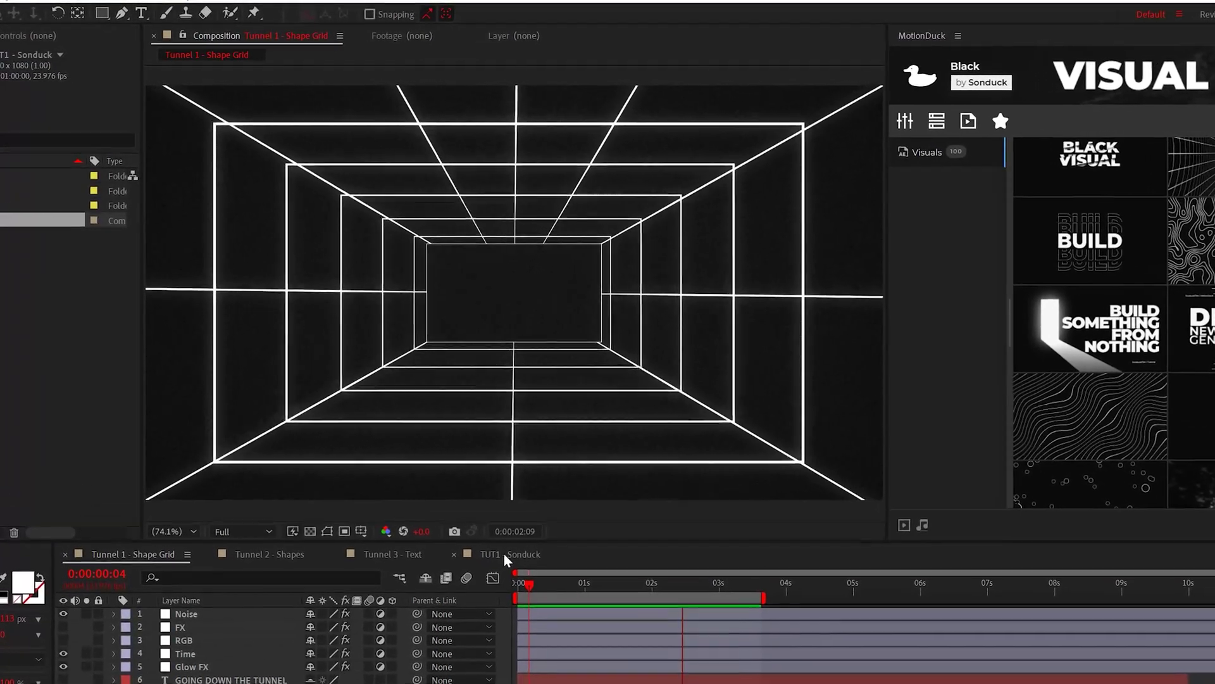
- Add a frame-filling rectangle shape layer to the TUT1 - Sonduck composition and set its stroke width to 4 px
{"action": "left_click", "coordinate": [516, 568]}
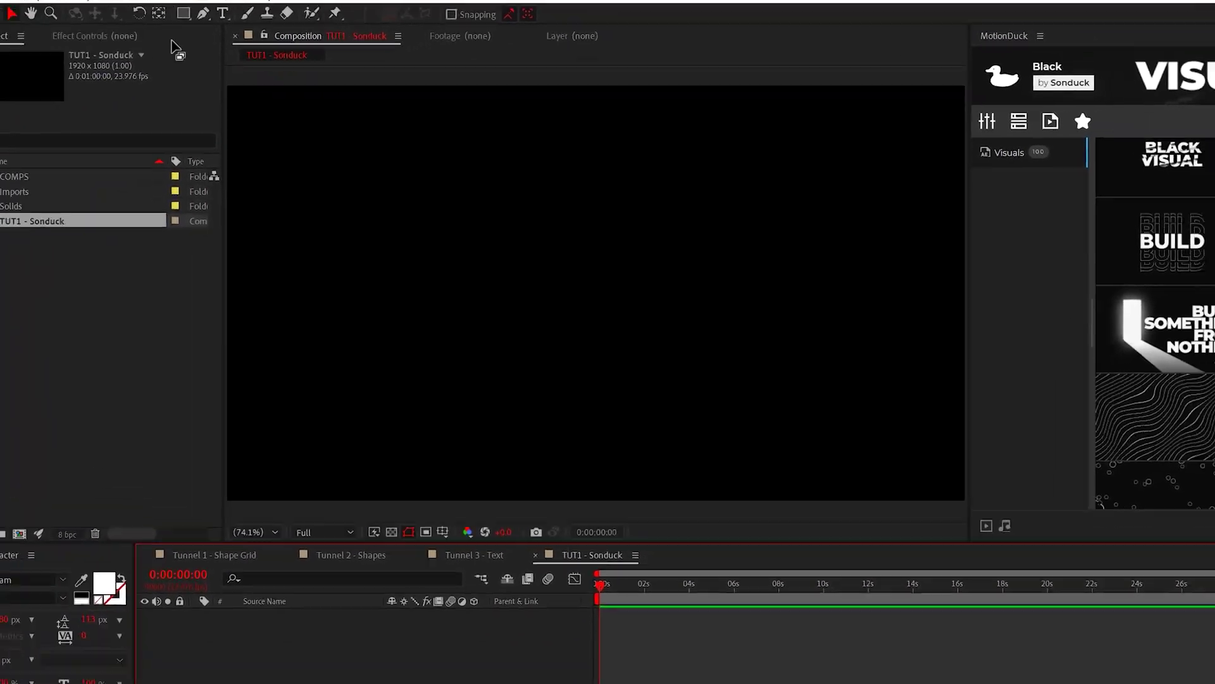
{"action": "double_click", "coordinate": [195, 10]}
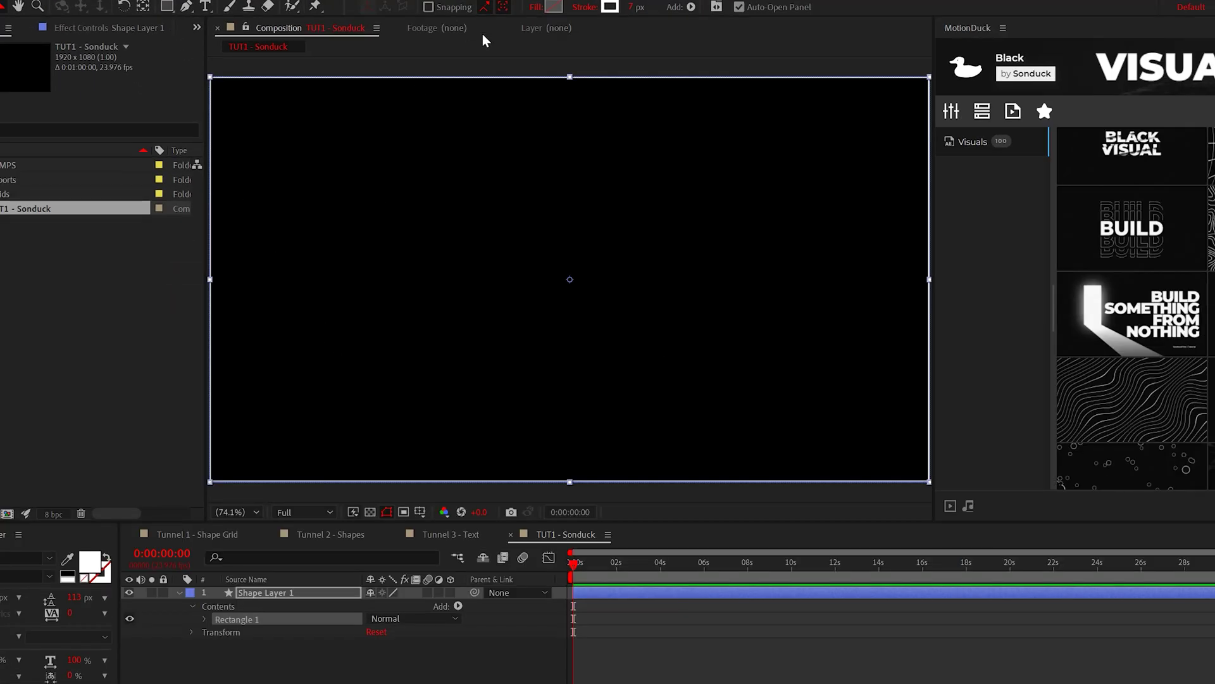
{"action": "left_click", "coordinate": [555, 8]}
{"action": "key", "text": "Return"}
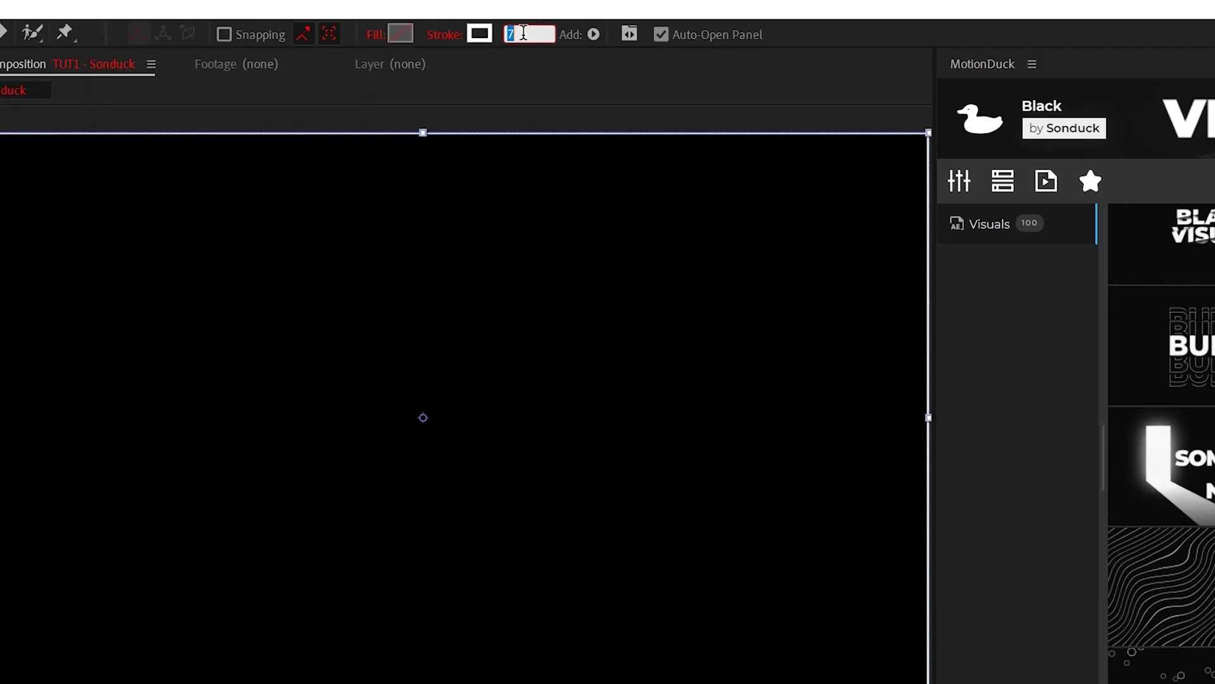
{"action": "type", "text": "4"}
{"action": "left_click", "coordinate": [428, 37]}
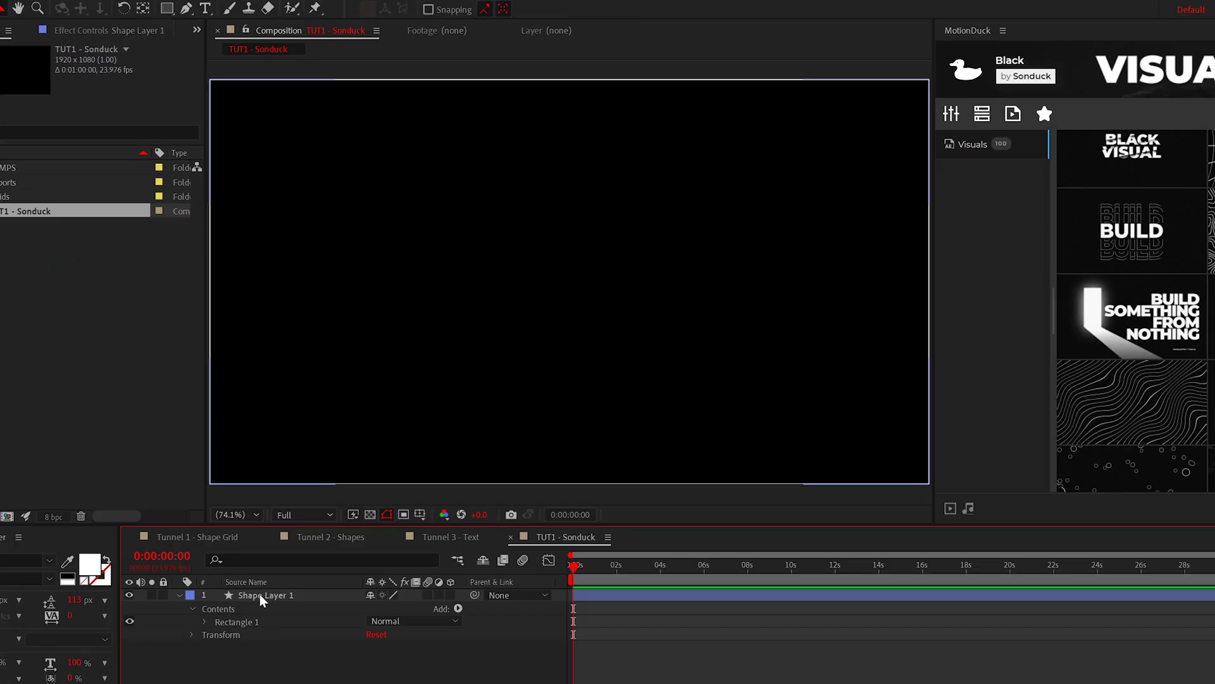
- Add a Repeater to the rectangle's shape layer and set its copies to 100
{"action": "left_click", "coordinate": [264, 596]}
{"action": "left_click", "coordinate": [445, 610]}
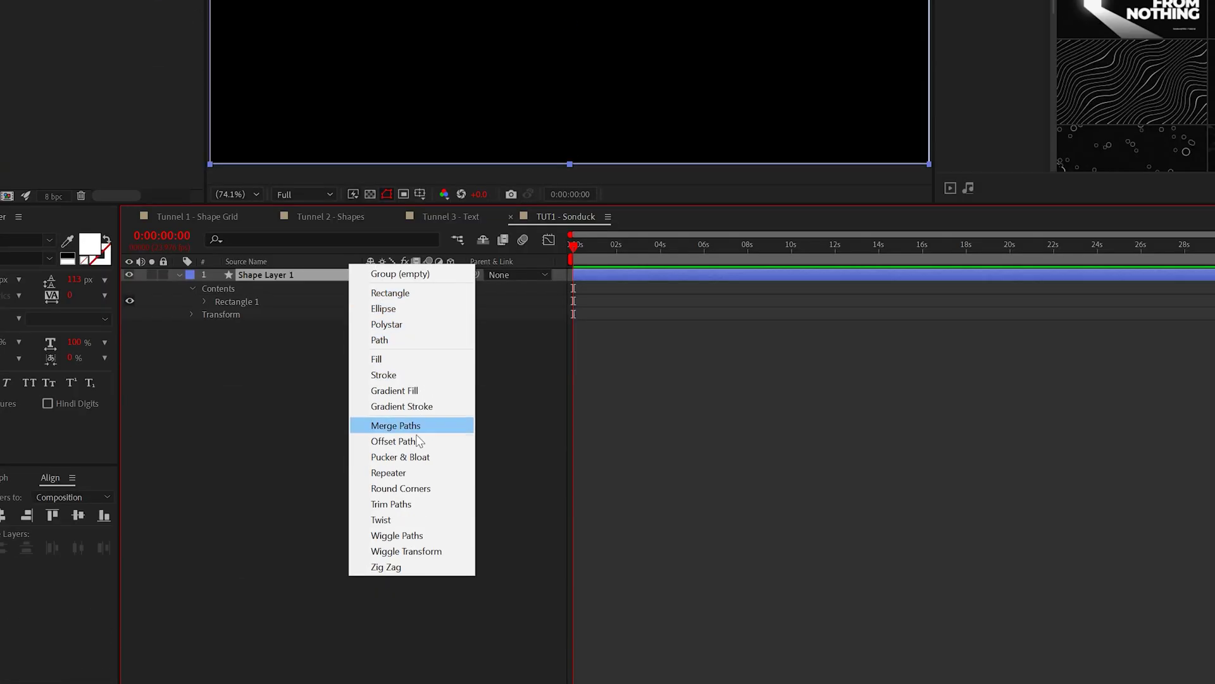
{"action": "left_click", "coordinate": [414, 469]}
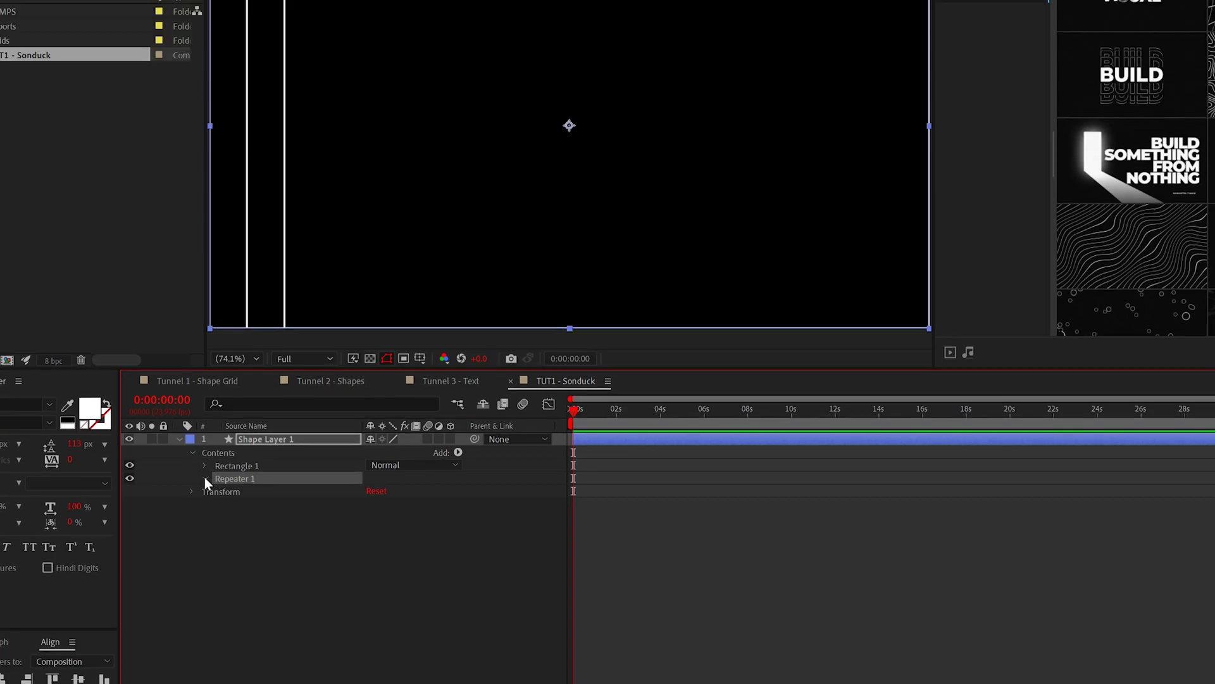
{"action": "left_click", "coordinate": [204, 314]}
{"action": "left_click", "coordinate": [371, 493]}
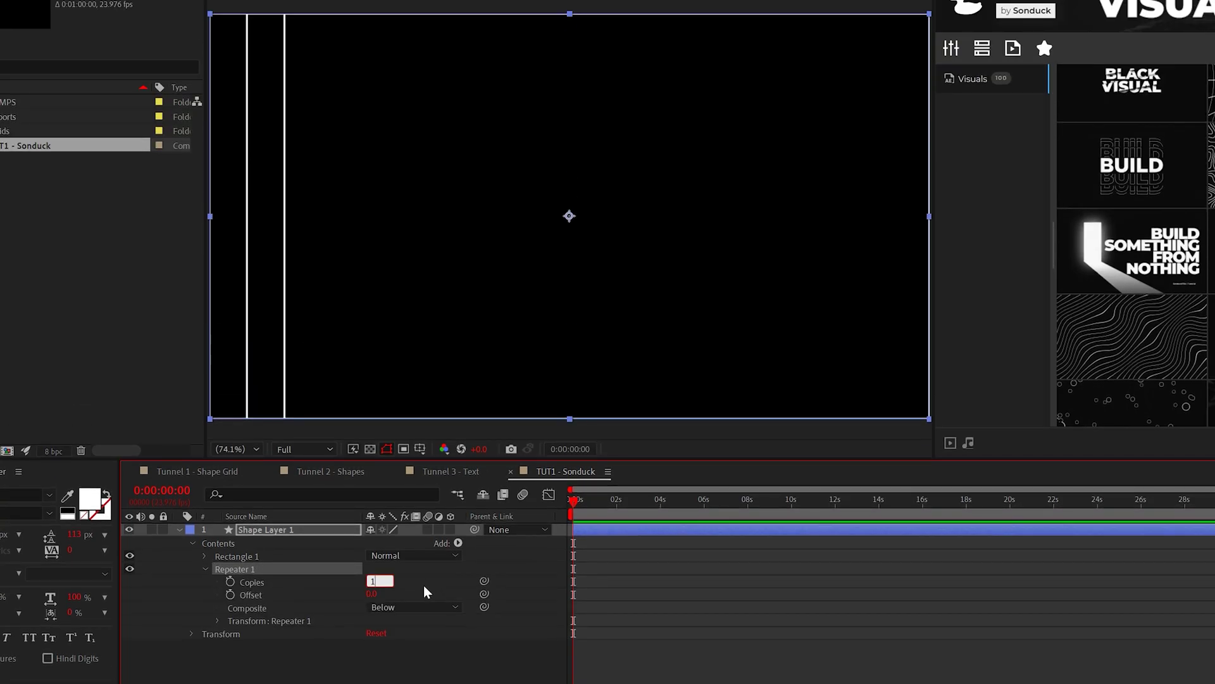
{"action": "left_click", "coordinate": [417, 584]}
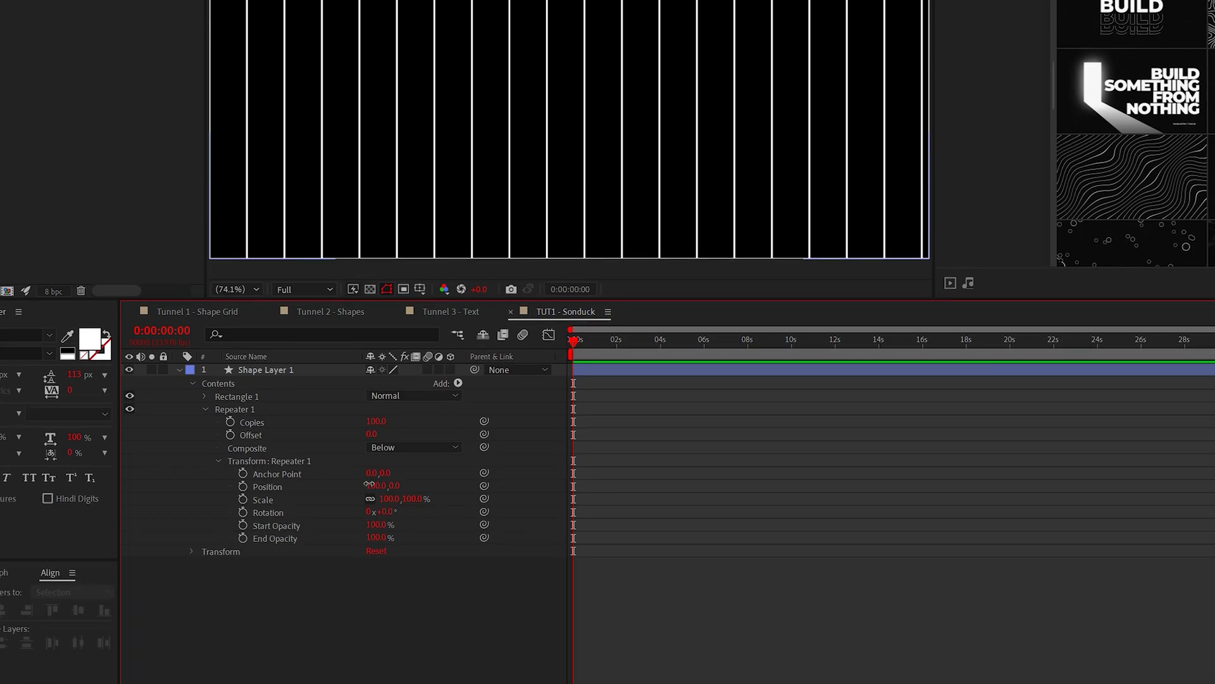
- Set the rectangle repeater's transform position to 0, 0 and its scale to 75%
{"action": "left_click", "coordinate": [375, 645]}
{"action": "type", "text": "0"}
{"action": "key", "text": "Return"}
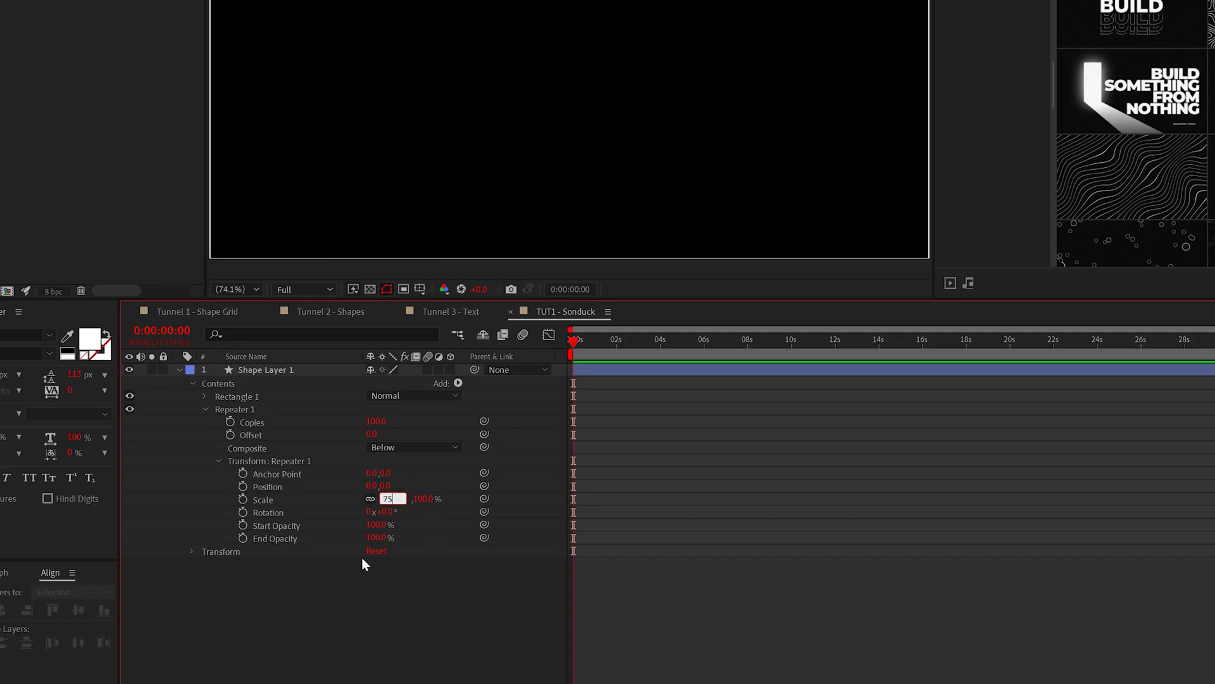
{"action": "type", "text": "75"}
{"action": "key", "text": "Return"}
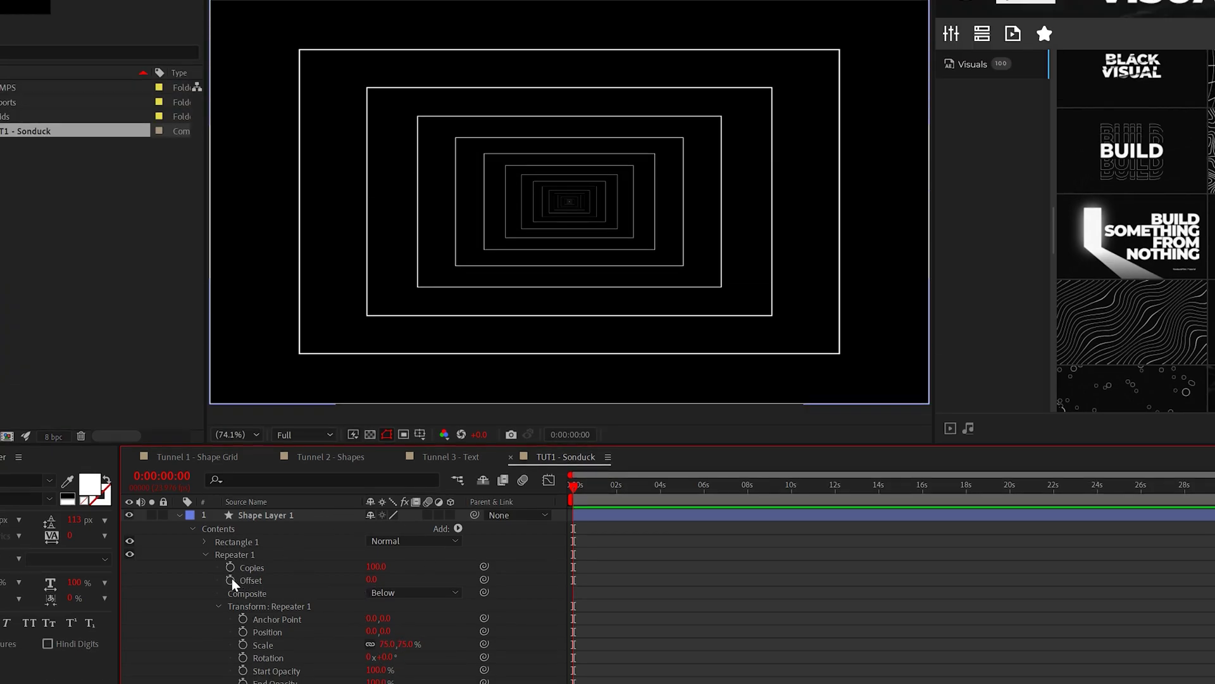
- Animate the rectangle repeater's offset with the expression time*-.5
{"action": "left_click", "coordinate": [231, 579], "text": "alt"}
{"action": "type", "text": "time*-.5"}
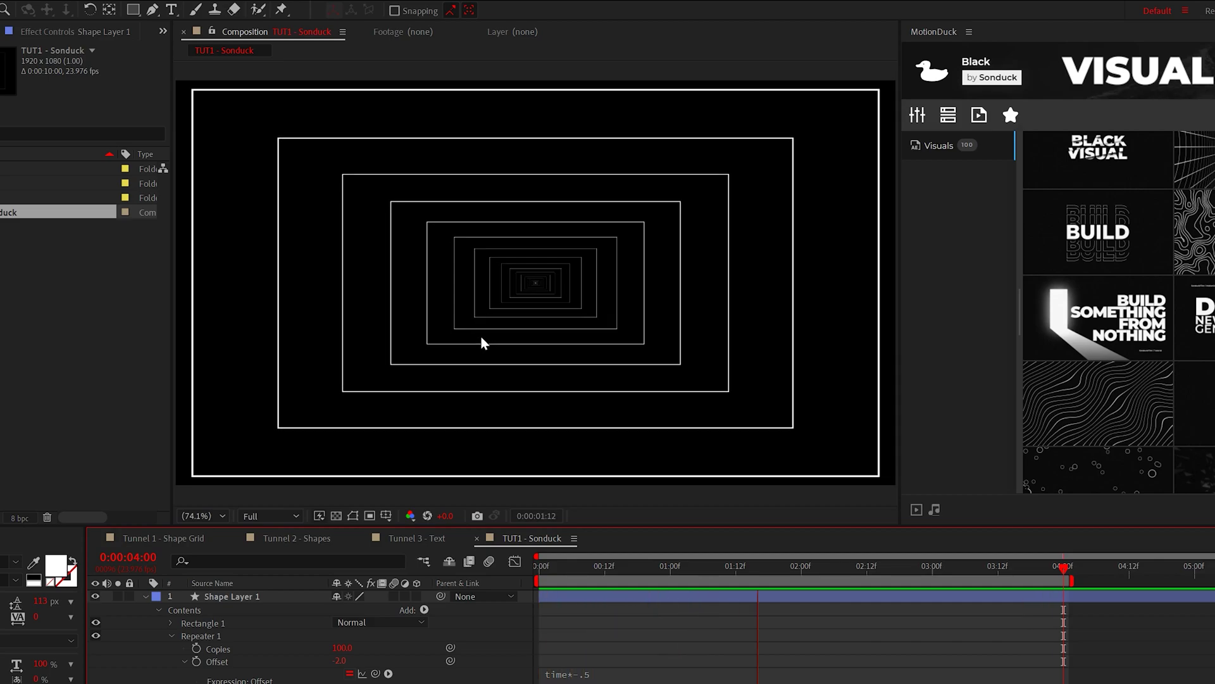
- Show the title/action safe guides and start a Pen tool path at the exact centre of the composition
{"action": "left_click", "coordinate": [386, 516]}
{"action": "left_click", "coordinate": [412, 532]}
{"action": "left_click", "coordinate": [152, 11]}
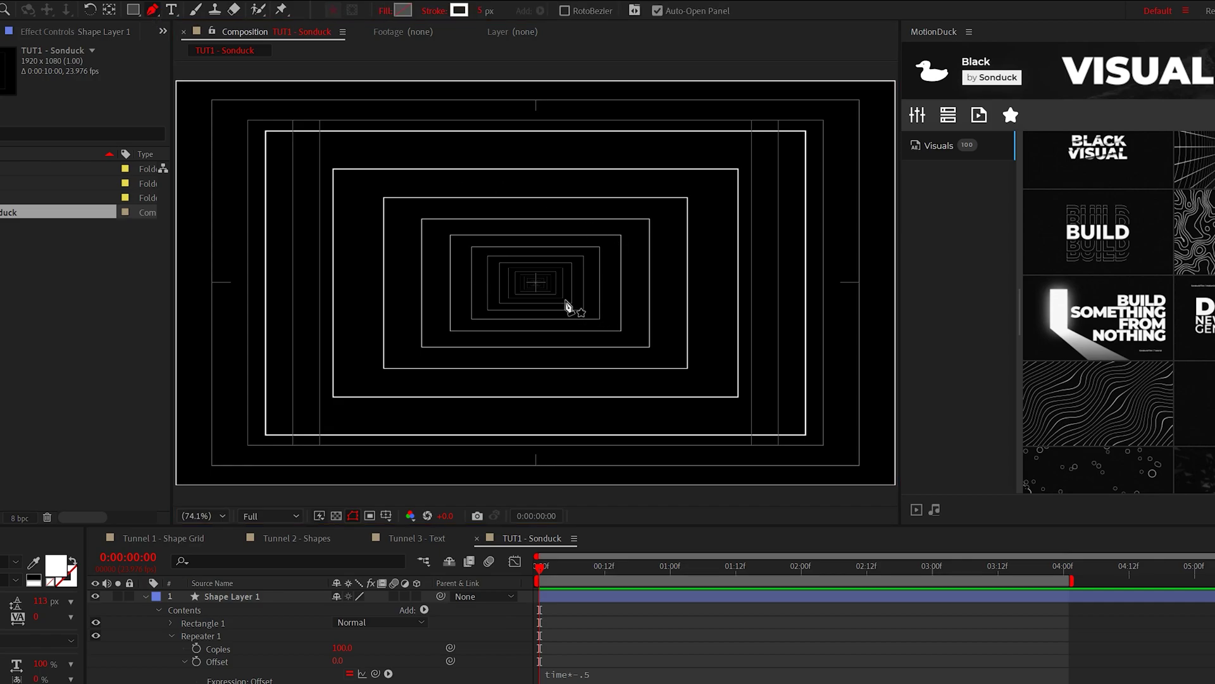
{"action": "scroll", "coordinate": [566, 307], "scroll_direction": "up", "scroll_amount": 8}
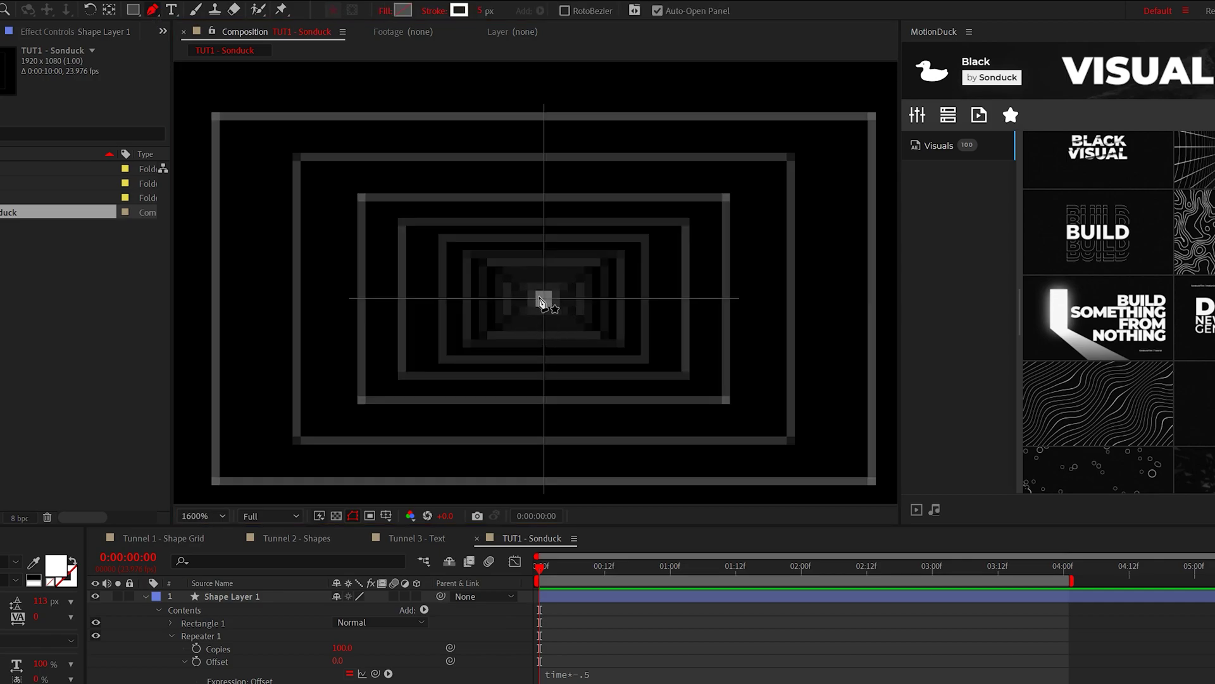
{"action": "left_click", "coordinate": [537, 293]}
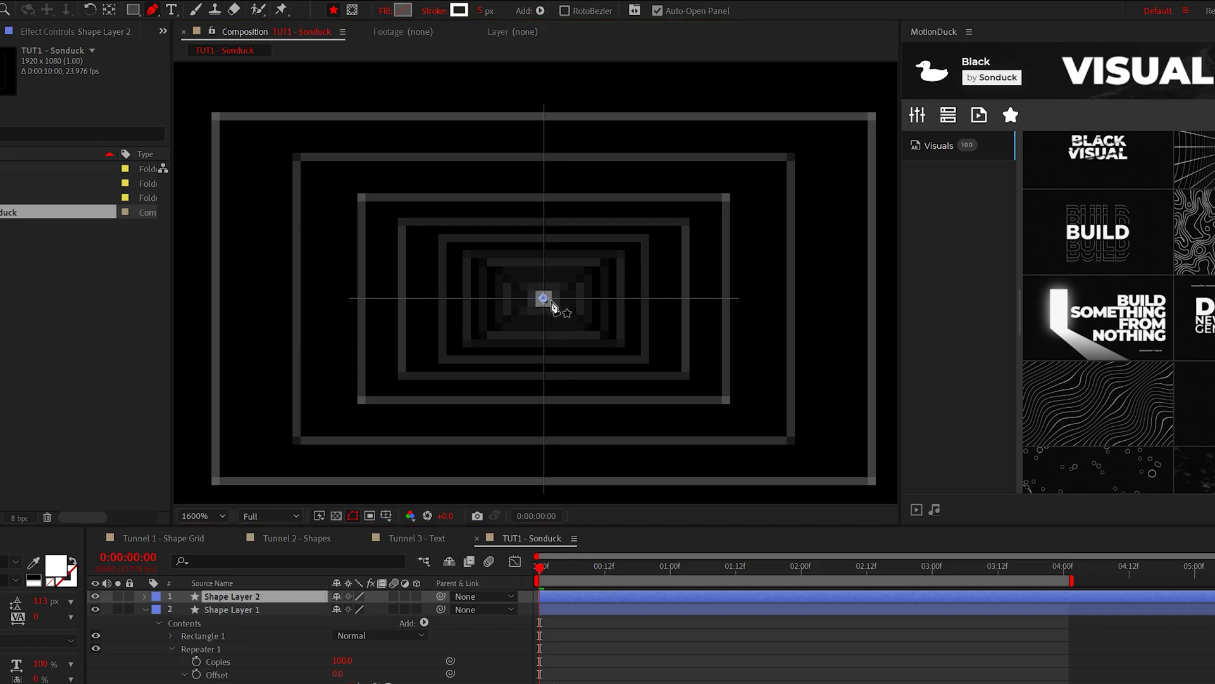
{"action": "key", "text": "ctrl+z"}
{"action": "left_click", "coordinate": [544, 299]}
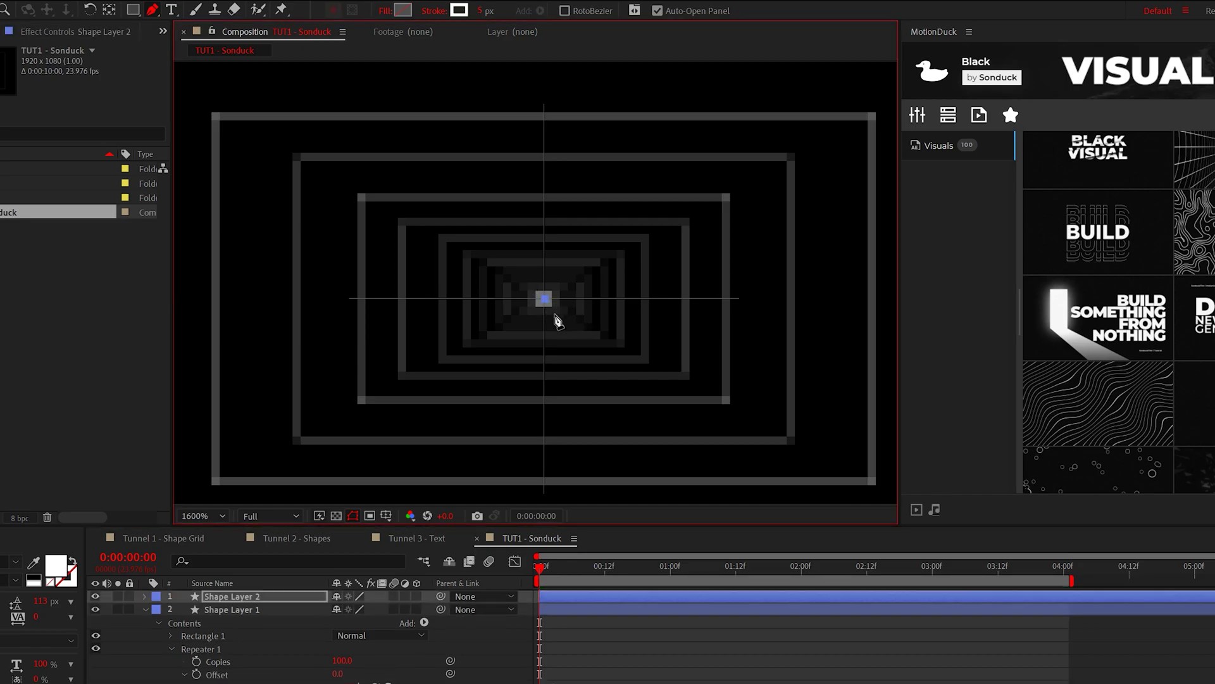
- Finish the pen path as a straight line to the composition's lower-left corner and deselect the layer
{"action": "scroll", "coordinate": [539, 412], "scroll_direction": "down", "scroll_amount": 2}
{"action": "left_click_drag", "start_coordinate": [558, 379], "coordinate": [836, 190]}
{"action": "left_click_drag", "start_coordinate": [469, 339], "coordinate": [935, 171]}
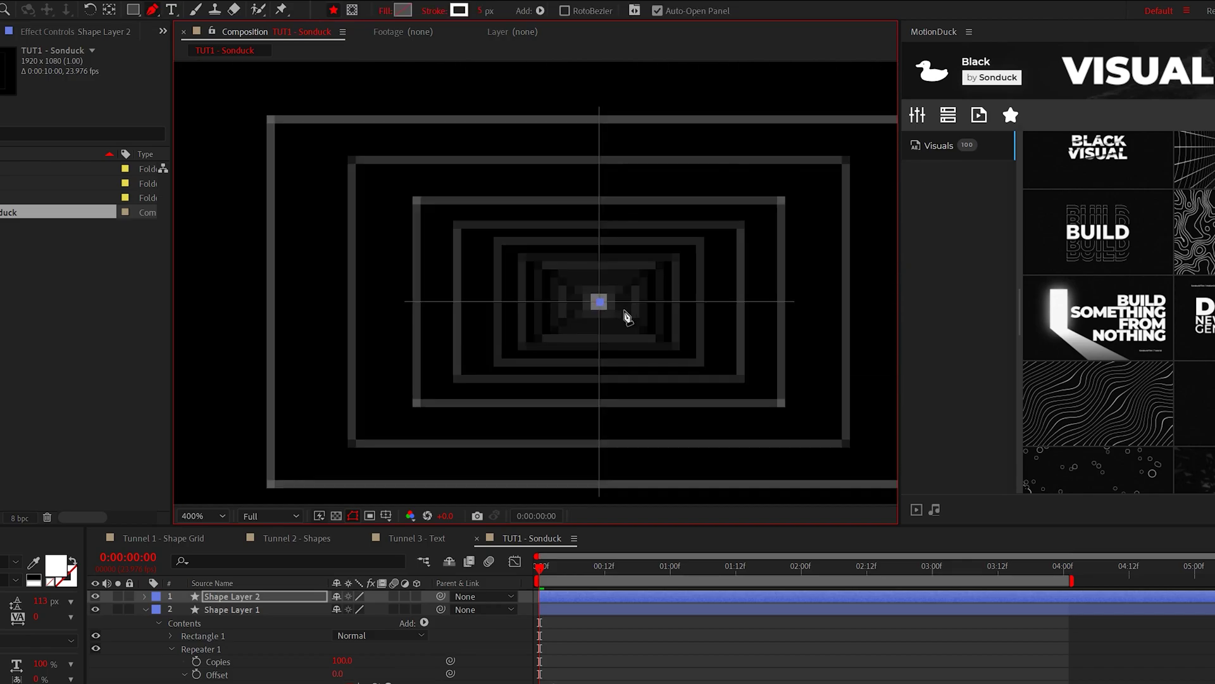
{"action": "scroll", "coordinate": [624, 317], "scroll_direction": "down", "scroll_amount": 4}
{"action": "left_click_drag", "start_coordinate": [603, 320], "coordinate": [930, 164]}
{"action": "scroll", "coordinate": [398, 434], "scroll_direction": "up", "scroll_amount": 1}
{"action": "left_click_drag", "start_coordinate": [397, 434], "coordinate": [435, 388]}
{"action": "left_click", "coordinate": [416, 325]}
{"action": "key", "text": "F2"}
{"action": "key", "text": "shift+slash"}
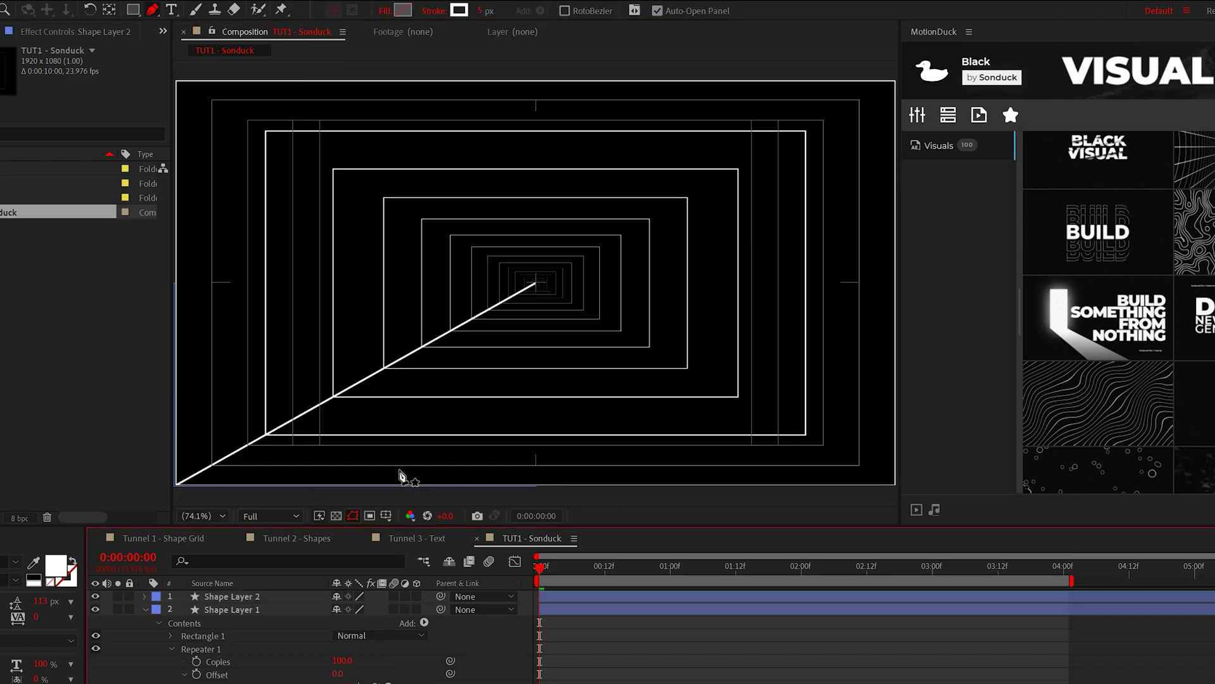
- Taper the diagonal line's stroke using pixel length units and a start length of 450
{"action": "left_click", "coordinate": [145, 597]}
{"action": "left_click", "coordinate": [171, 622]}
{"action": "left_click", "coordinate": [183, 467]}
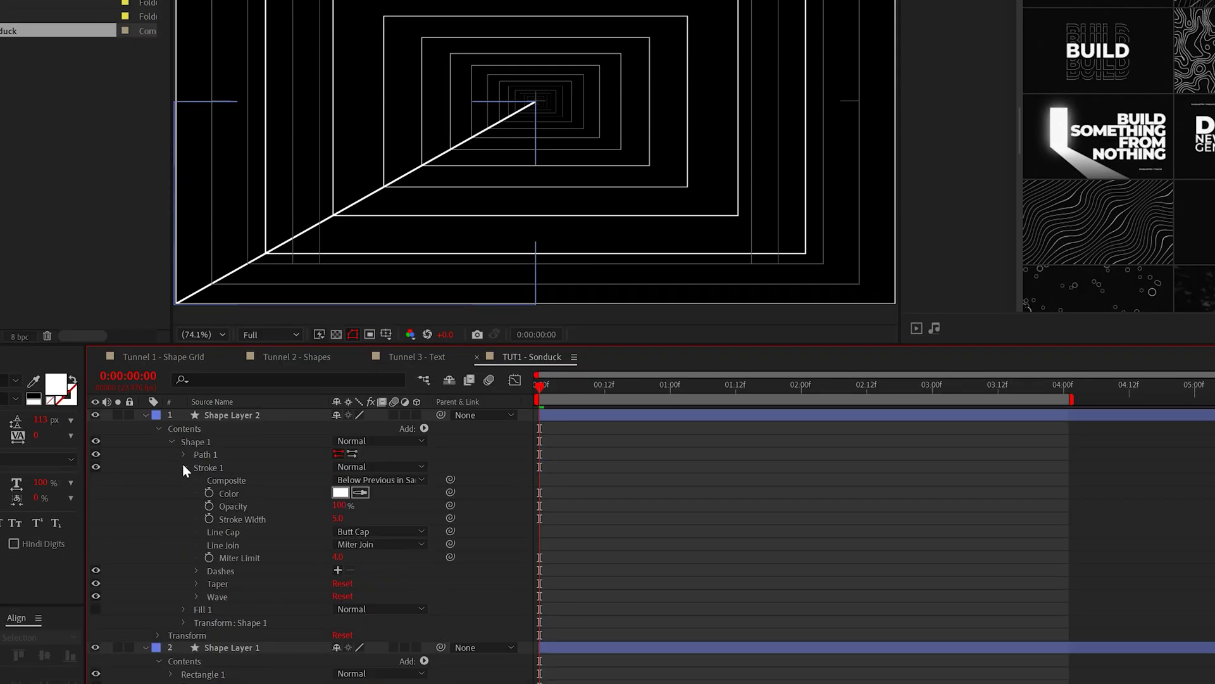
{"action": "left_click", "coordinate": [196, 582]}
{"action": "left_click", "coordinate": [355, 595]}
{"action": "left_click", "coordinate": [361, 621]}
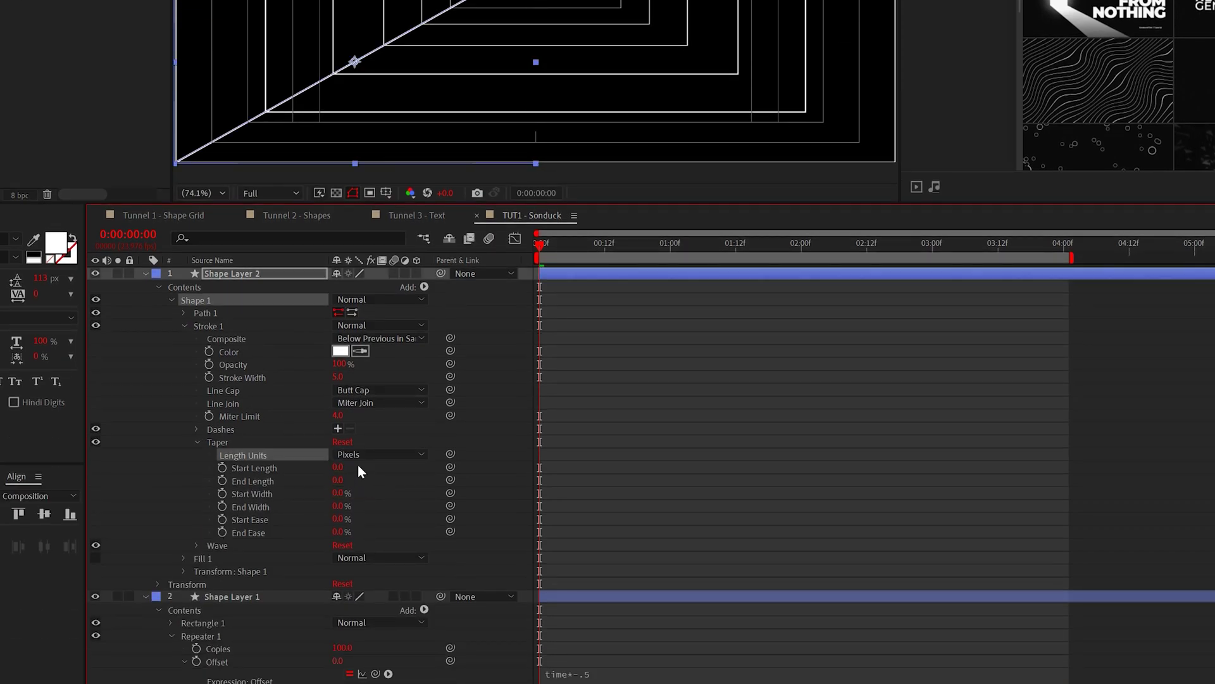
{"action": "type", "text": "450"}
{"action": "key", "text": "Return"}
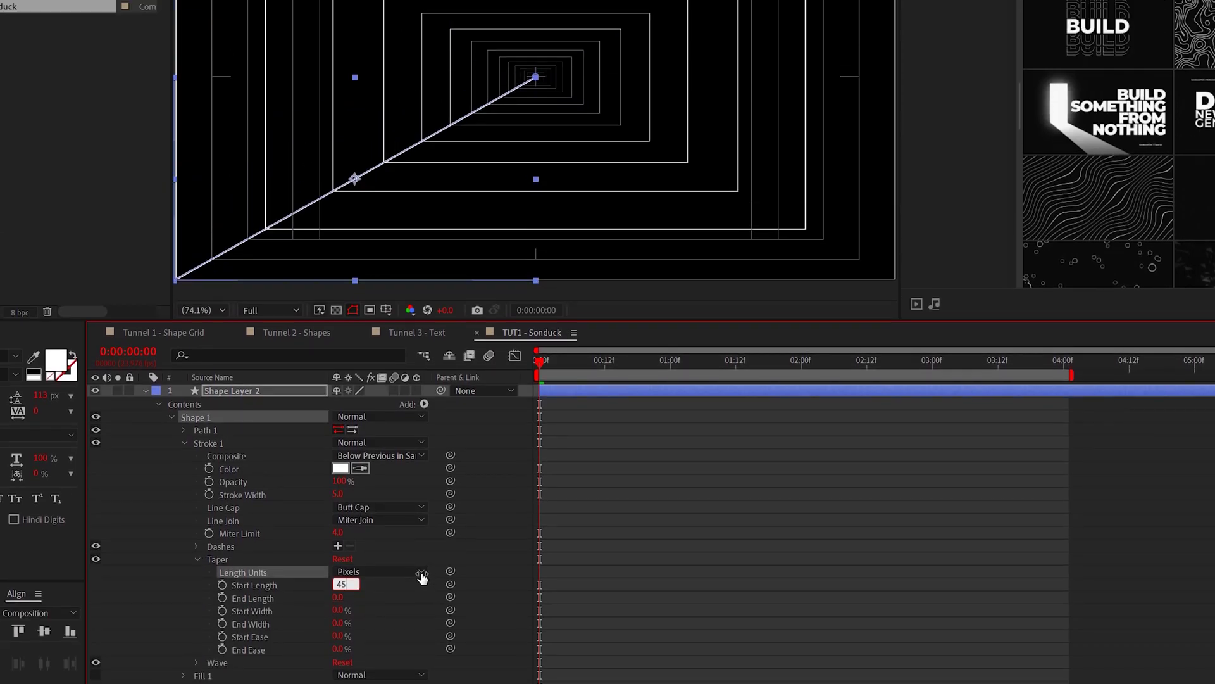
- Add a Repeater to the diagonal line's shape layer and set its copies to 12
{"action": "left_click", "coordinate": [185, 443]}
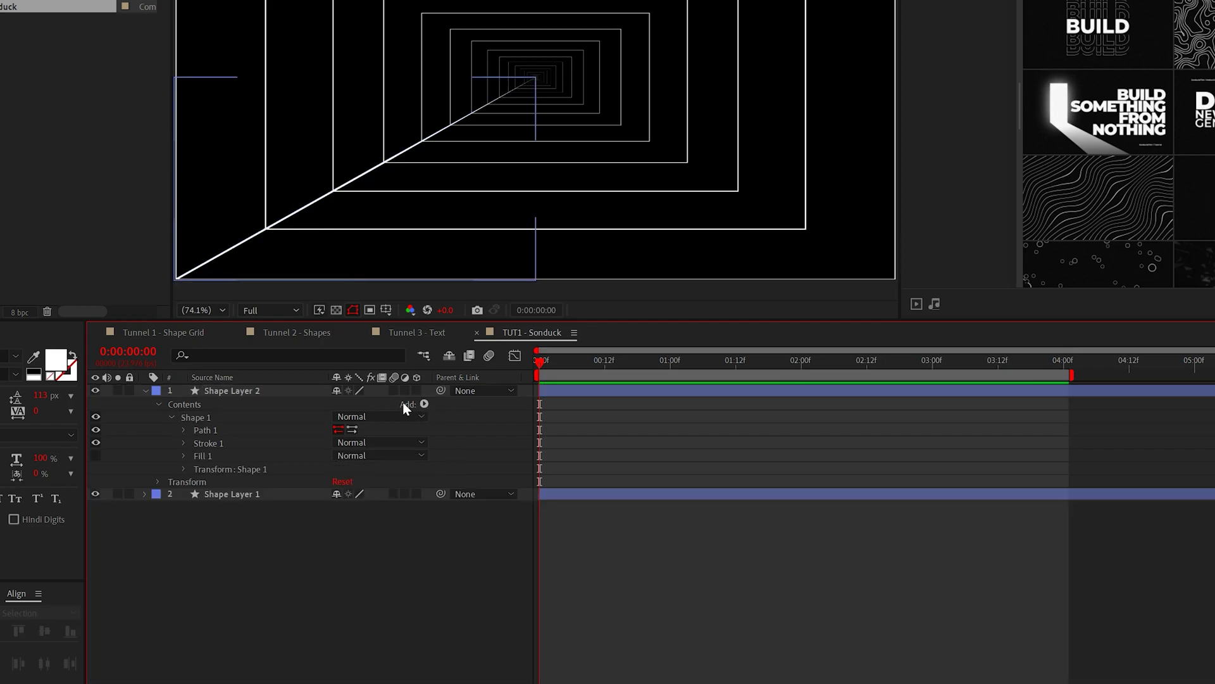
{"action": "left_click", "coordinate": [424, 404]}
{"action": "left_click", "coordinate": [401, 602]}
{"action": "left_click", "coordinate": [172, 483]}
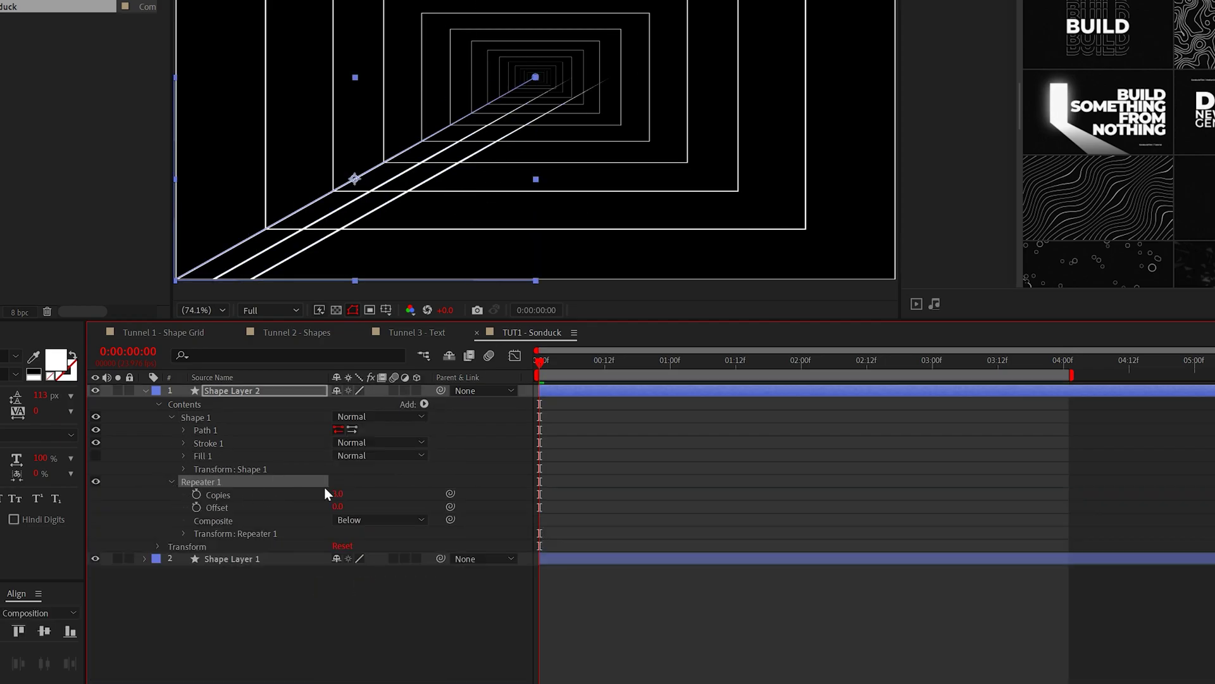
{"action": "type", "text": "12"}
{"action": "key", "text": "Return"}
- Set the line repeater's transform position to 0, 0 and its rotation to 30° so the lines radiate from the centre
{"action": "left_click", "coordinate": [183, 534]}
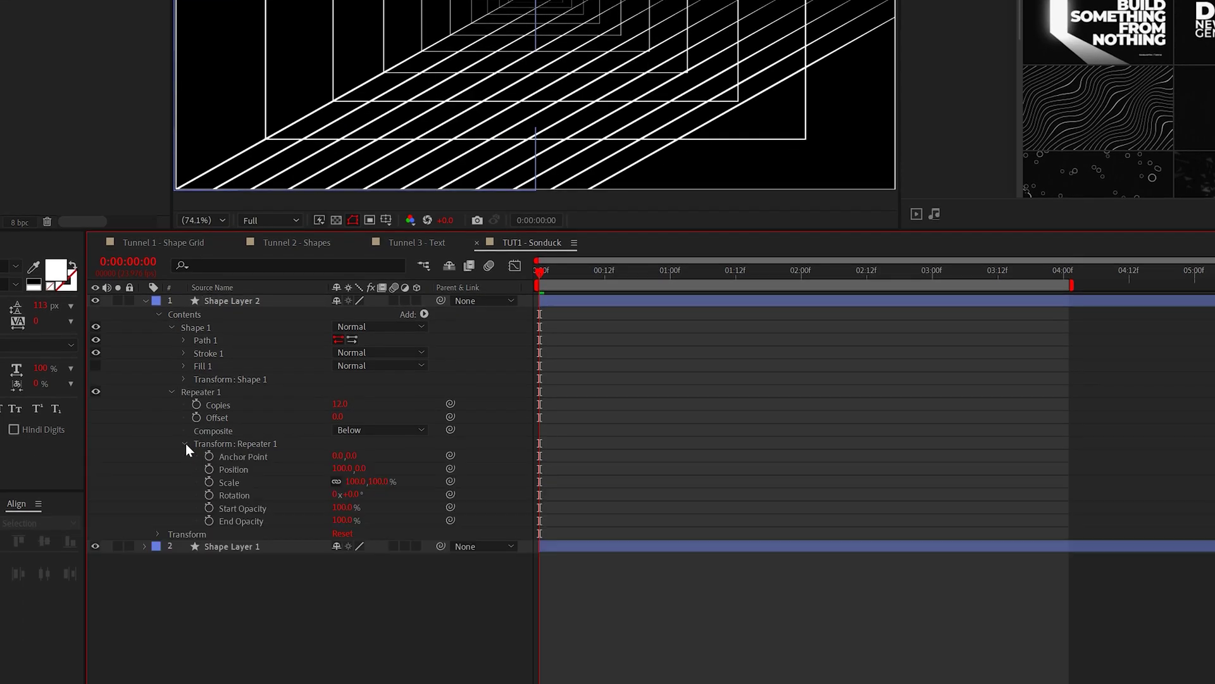
{"action": "type", "text": "0"}
{"action": "key", "text": "Return"}
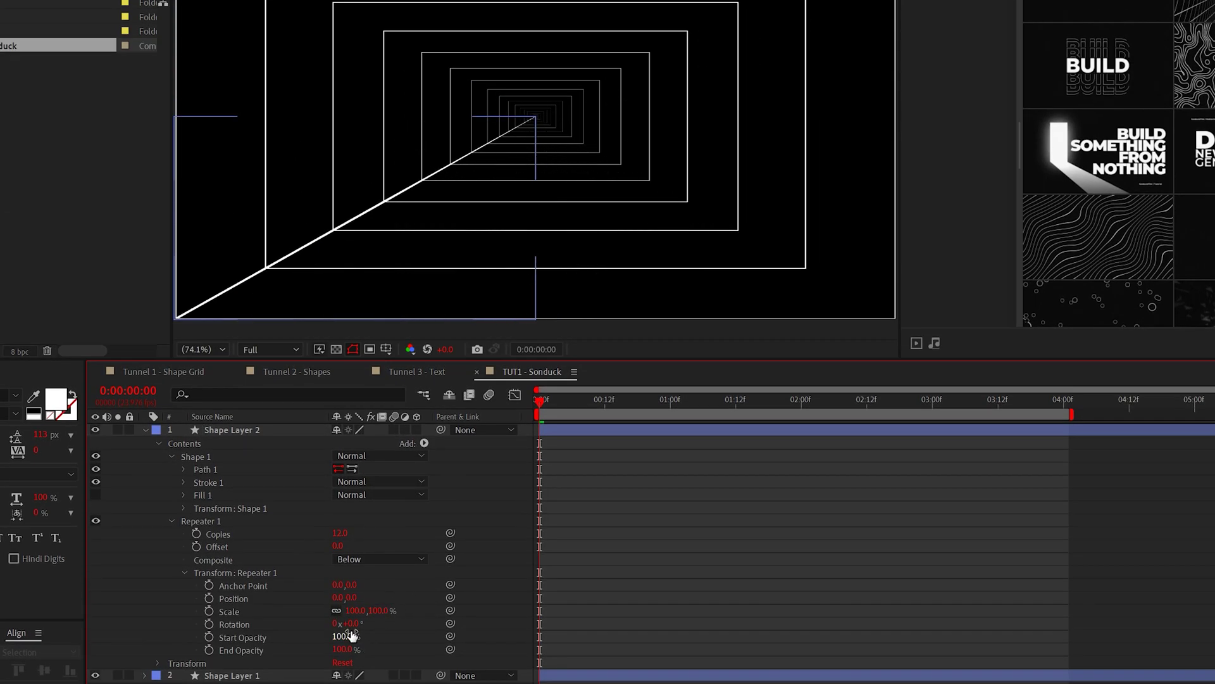
{"action": "left_click_drag", "start_coordinate": [361, 624], "coordinate": [351, 629]}
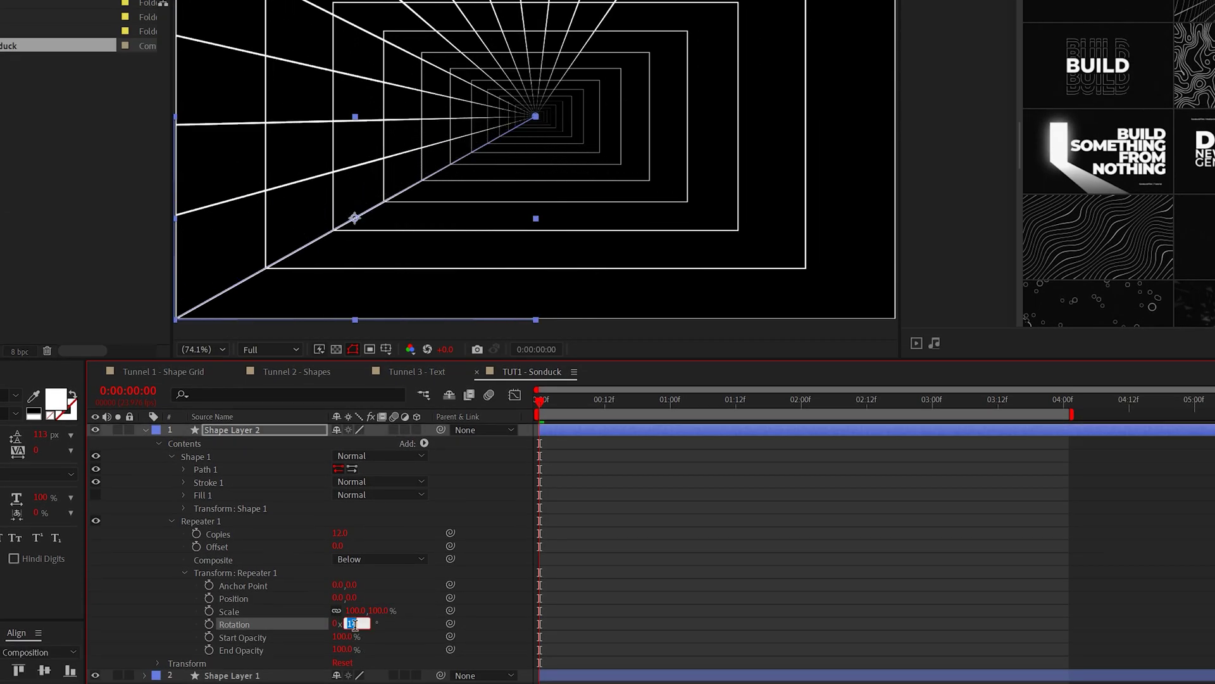
{"action": "key", "text": "Return"}
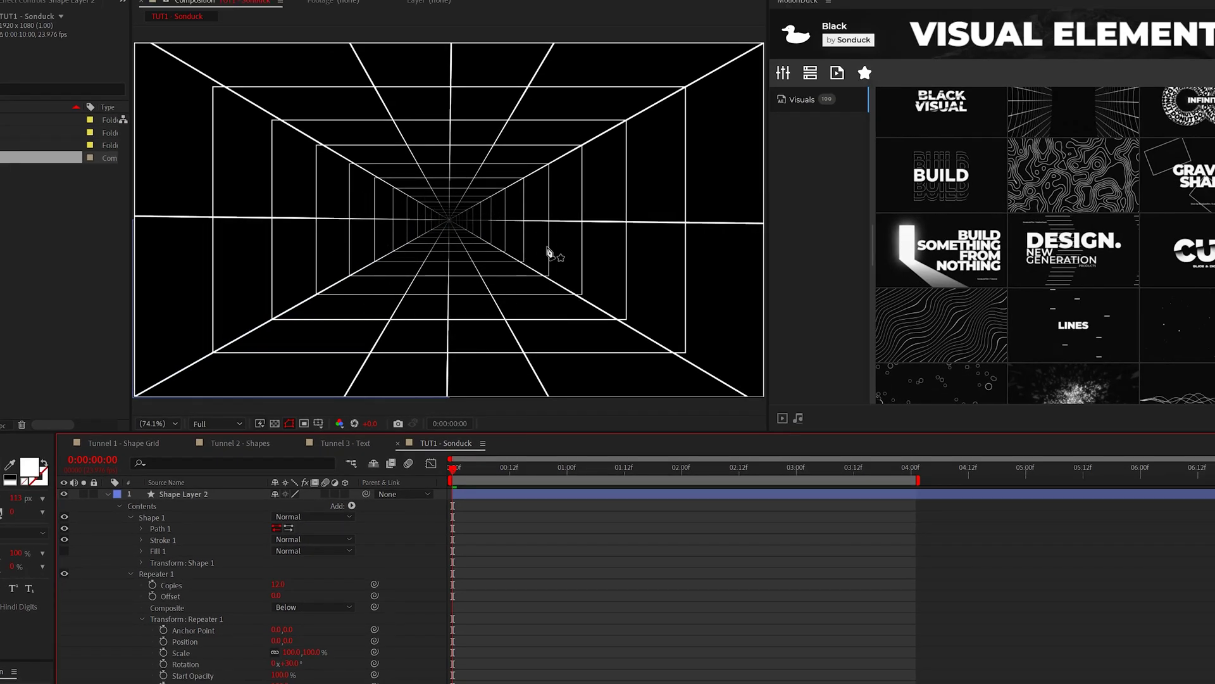
- Preview the tunnel animation, and with the time at 0:00:02:20 set the shape fill colour to #0A0A0A
{"action": "key", "text": "space"}
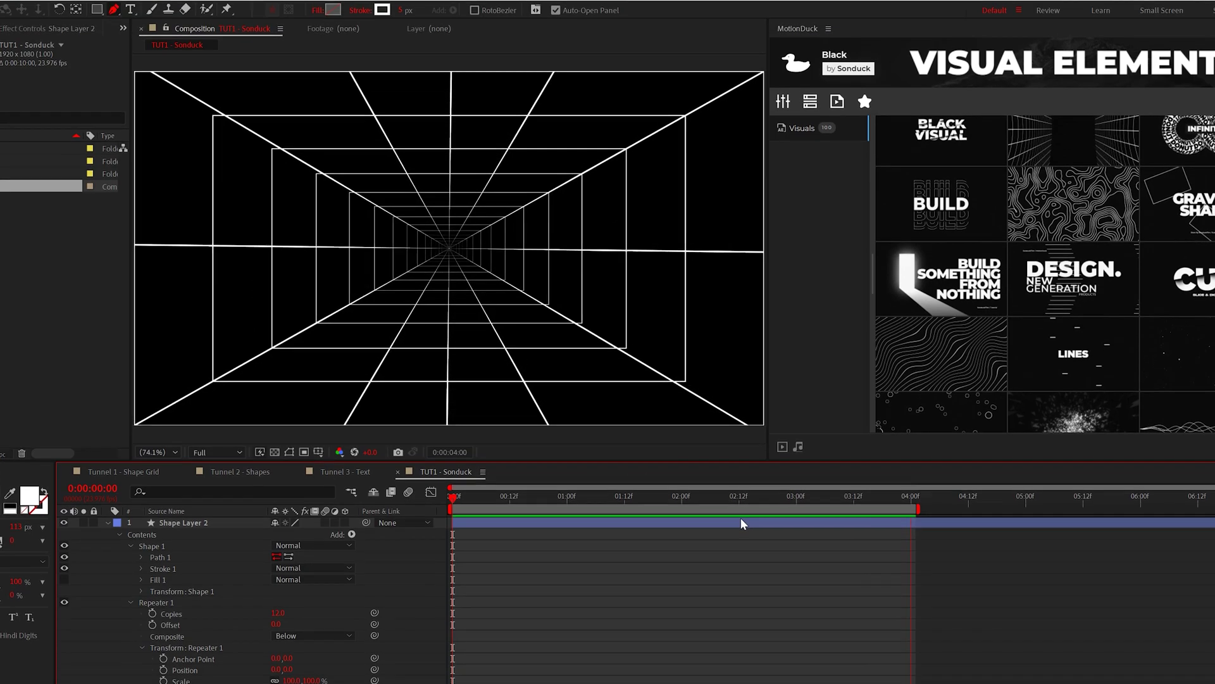
{"action": "left_click", "coordinate": [777, 497]}
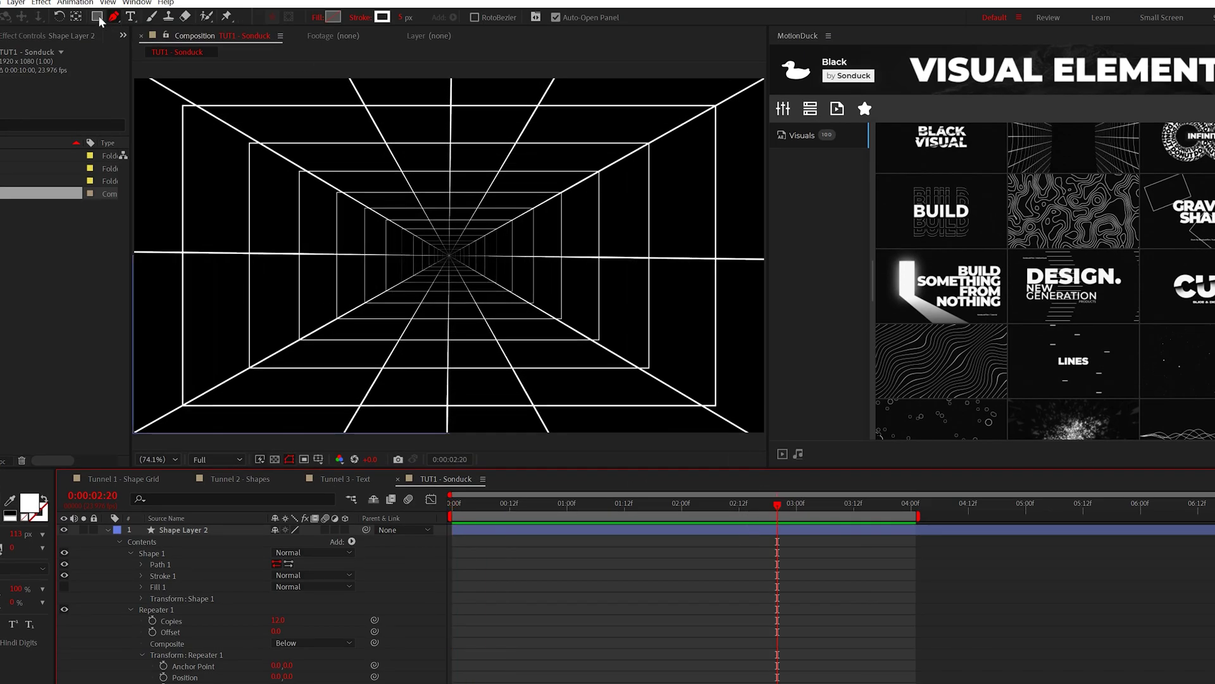
{"action": "left_click", "coordinate": [333, 18]}
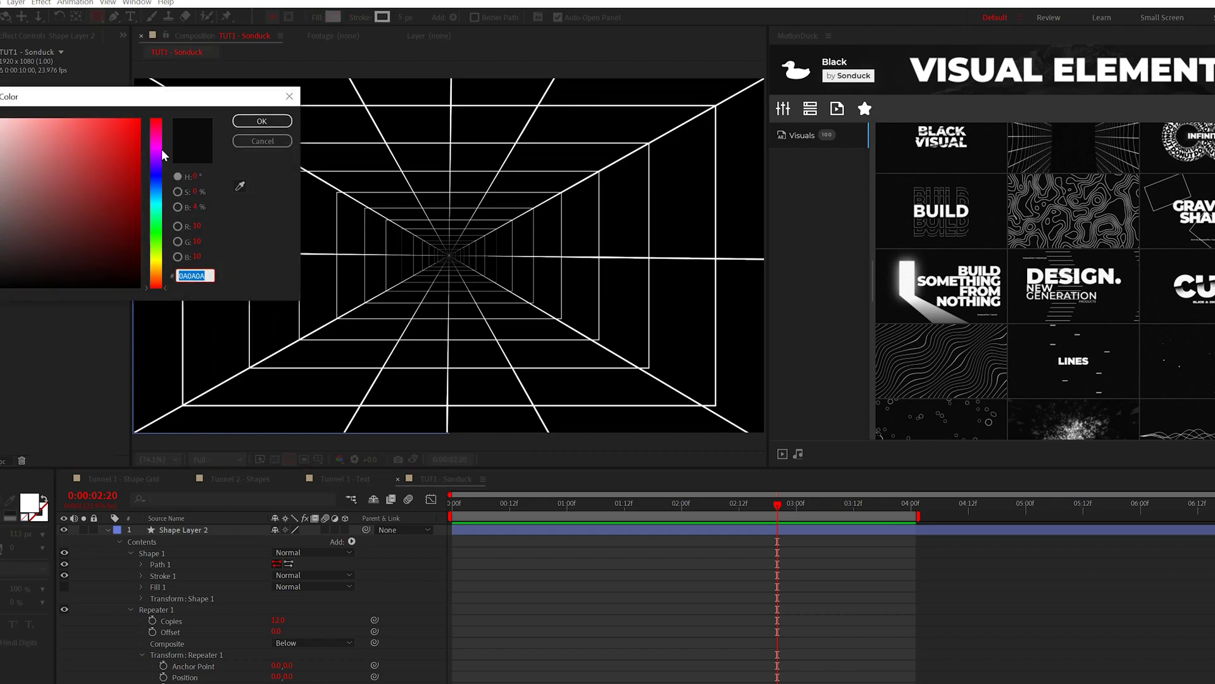
{"action": "left_click", "coordinate": [283, 118]}
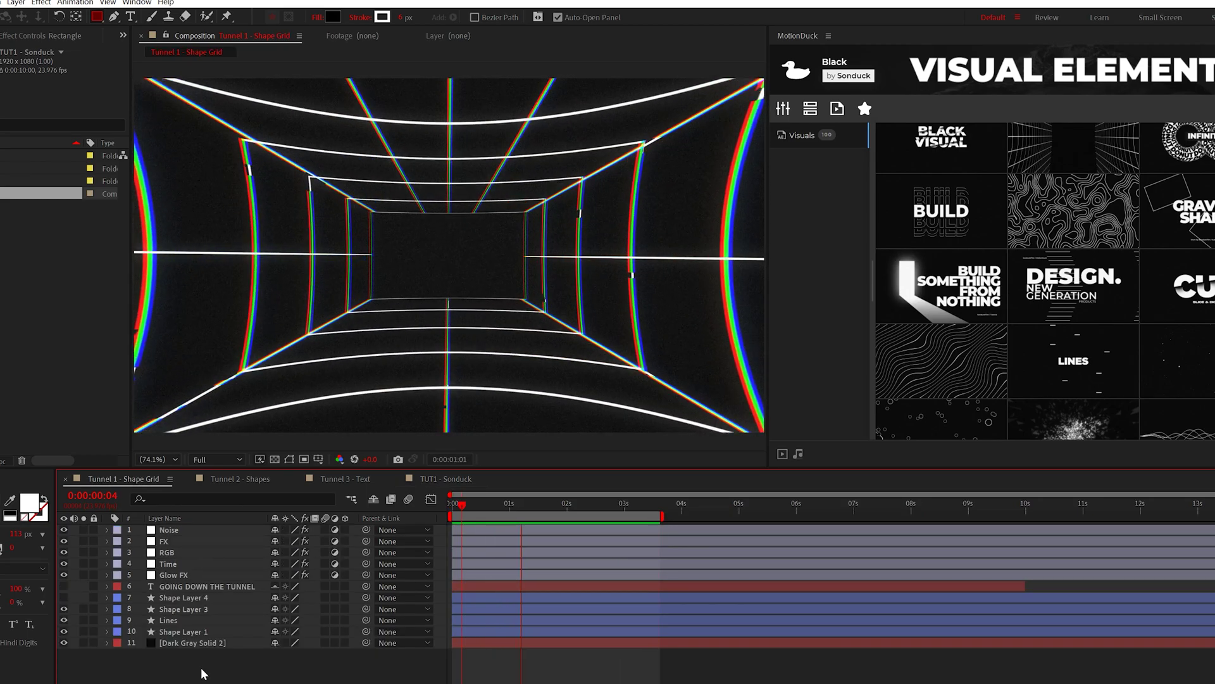
- Add an adjustment layer above the tunnel layers and apply the Glow effect to it
{"action": "left_click", "coordinate": [96, 8]}
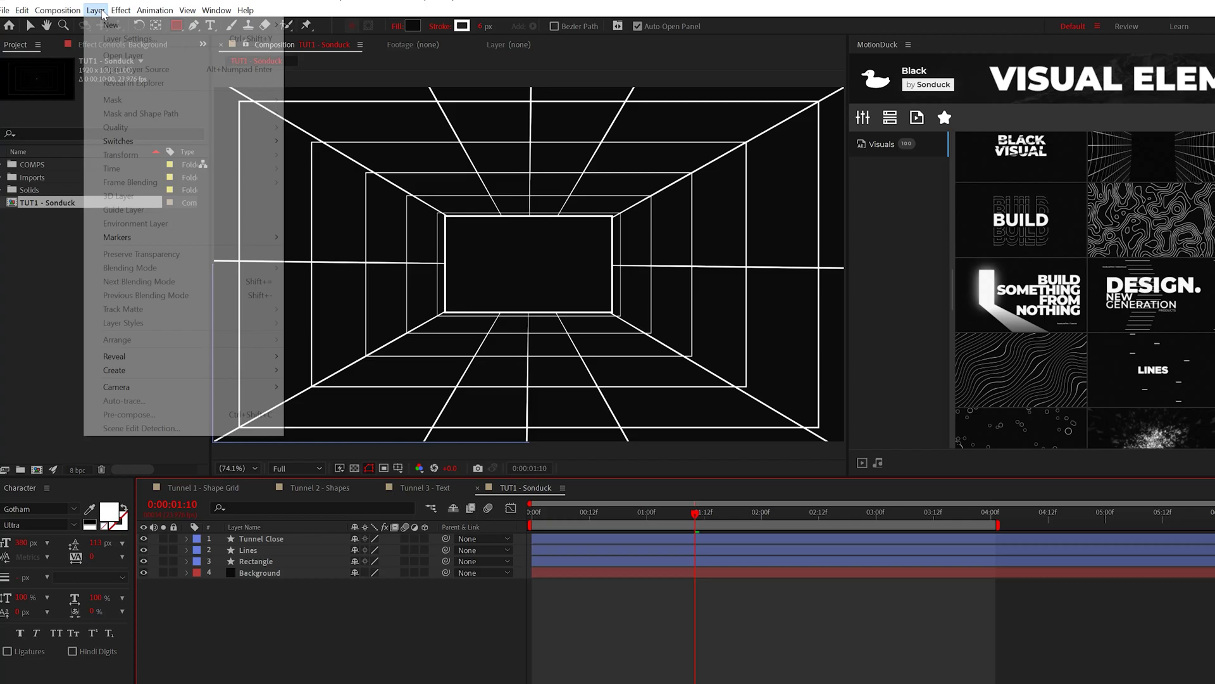
{"action": "mouse_move", "coordinate": [107, 24]}
{"action": "left_click", "coordinate": [354, 110]}
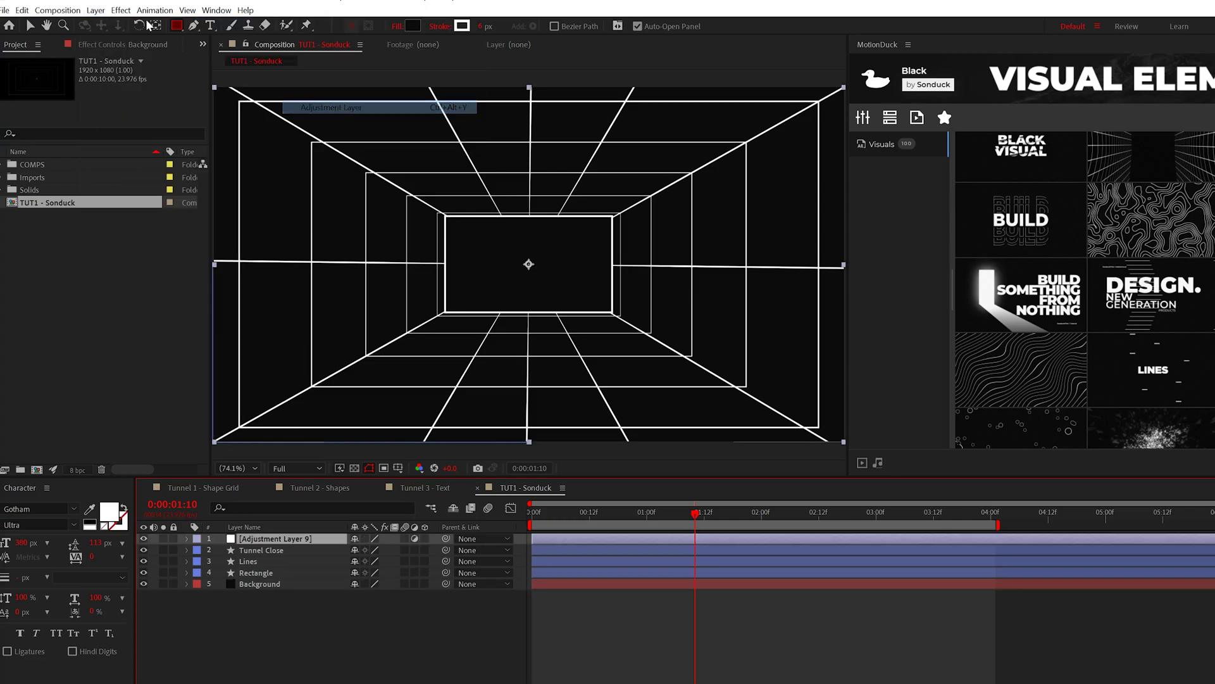
{"action": "left_click", "coordinate": [120, 9]}
{"action": "left_click", "coordinate": [345, 591]}
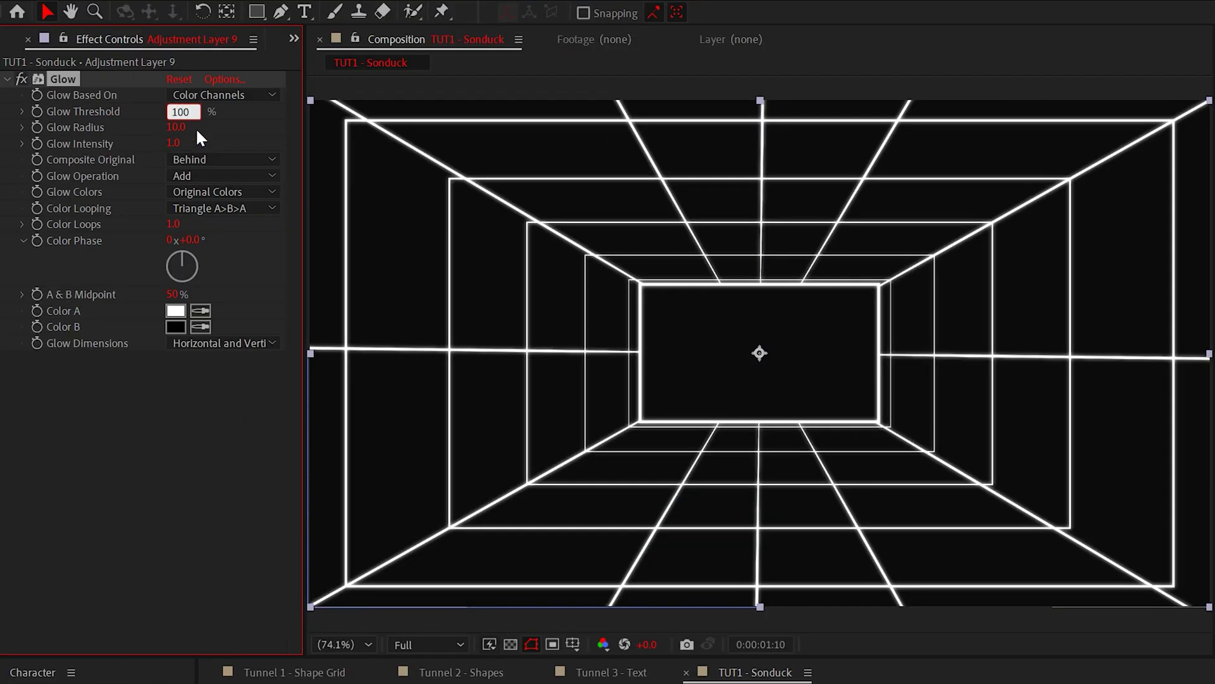
- Set the Glow threshold to 100%, radius to 40 and intensity to 0.5, and duplicate the effect
{"action": "left_click", "coordinate": [181, 127]}
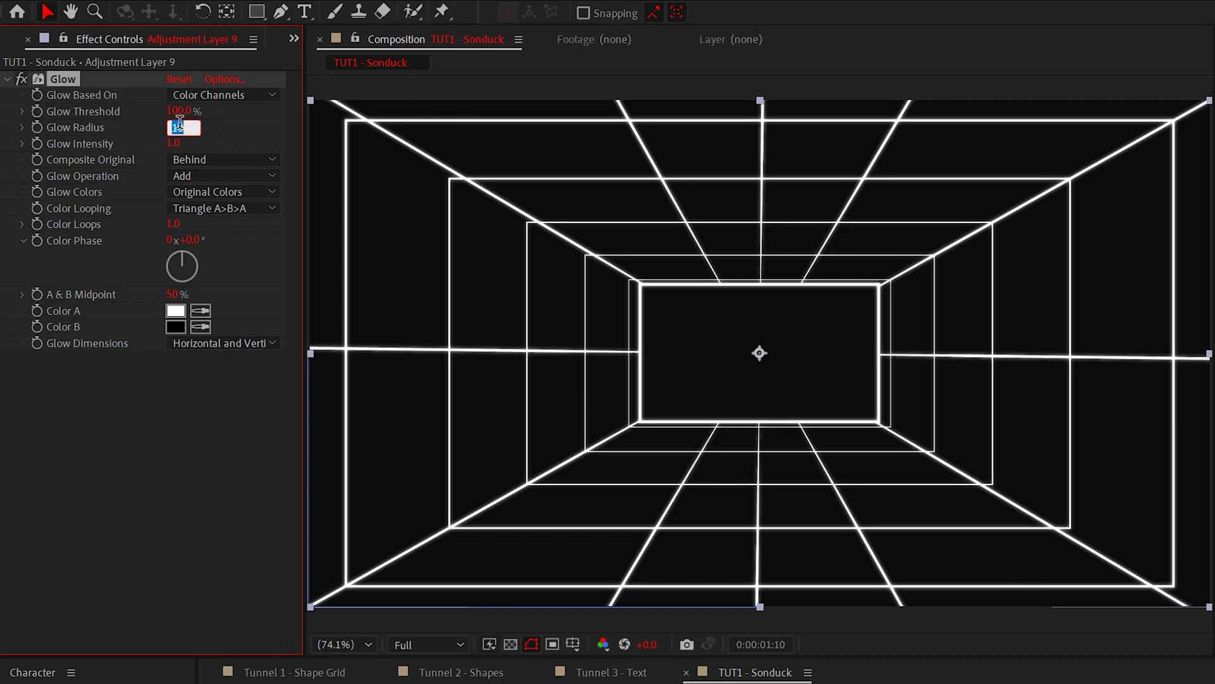
{"action": "left_click", "coordinate": [177, 144]}
{"action": "type", "text": ".5"}
{"action": "key", "text": "Return"}
{"action": "left_click", "coordinate": [67, 77]}
{"action": "key", "text": "ctrl+d"}
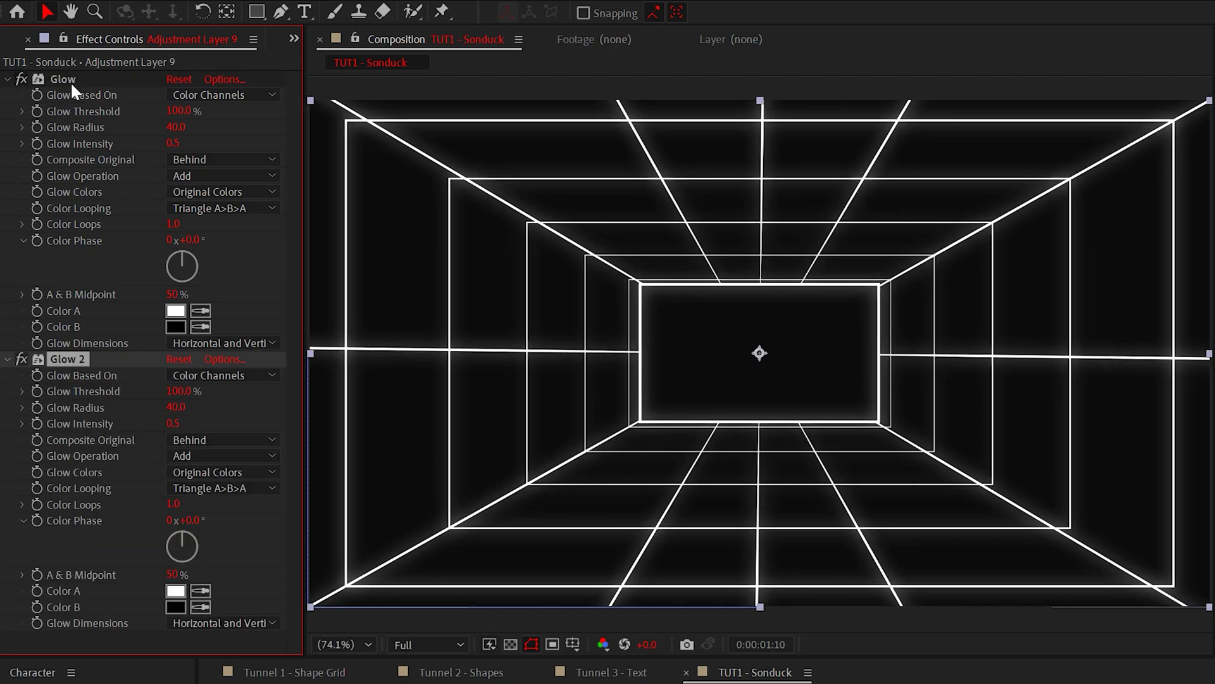
- Set the second Glow's radius to 1000 and add a new adjustment layer with Posterize Time at a frame rate of 12
{"action": "left_click", "coordinate": [252, 408]}
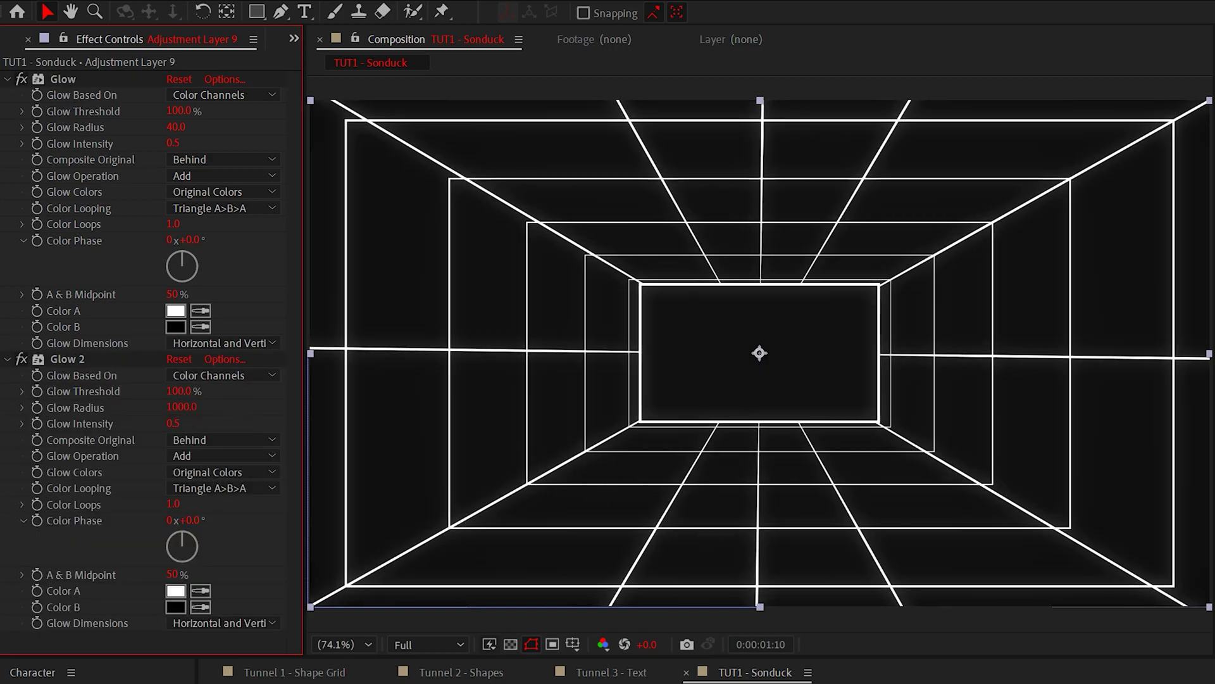
{"action": "key", "text": "ctrl+alt+y"}
{"action": "left_click", "coordinate": [176, 1]}
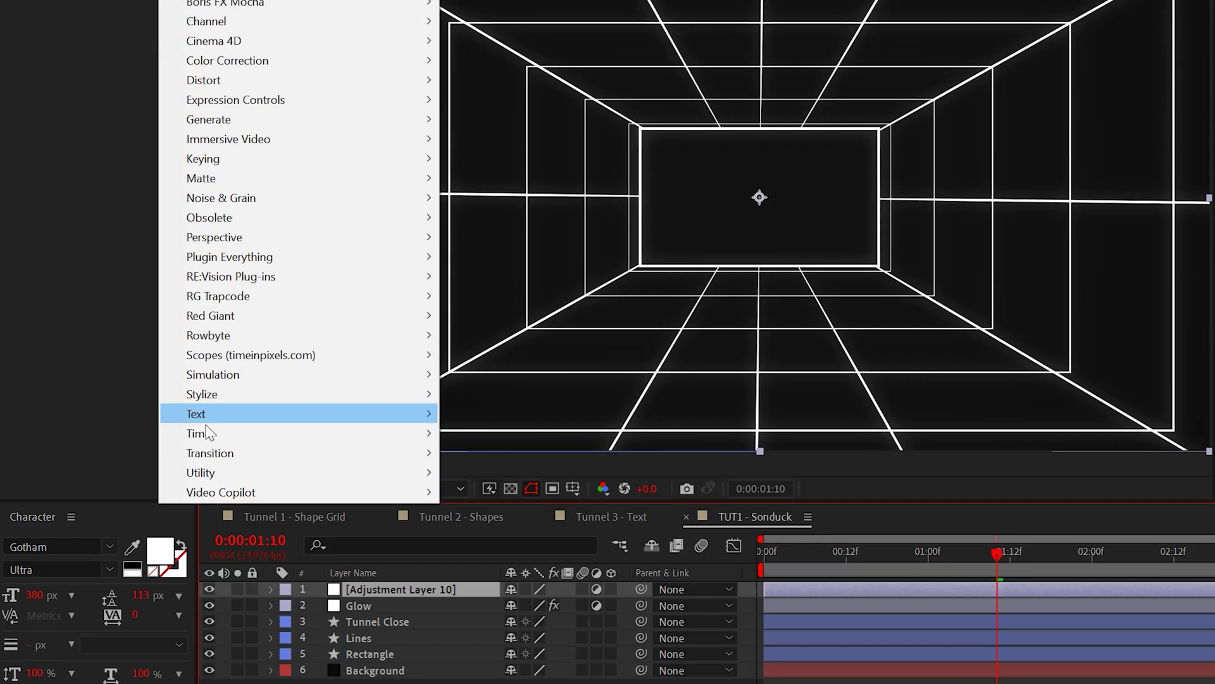
{"action": "mouse_move", "coordinate": [209, 389]}
{"action": "left_click", "coordinate": [521, 466]}
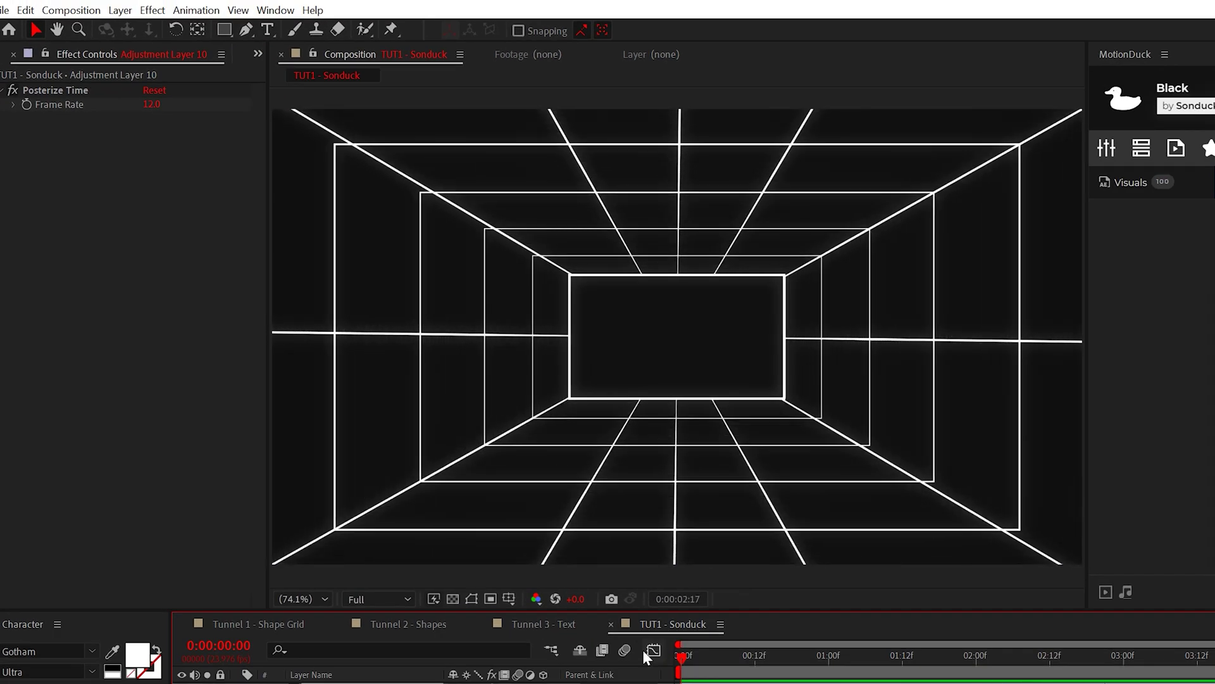
- Apply Optics Compensation to a new adjustment layer, with Reverse Lens Distortion enabled and the field of view set to 90
{"action": "left_click", "coordinate": [152, 10]}
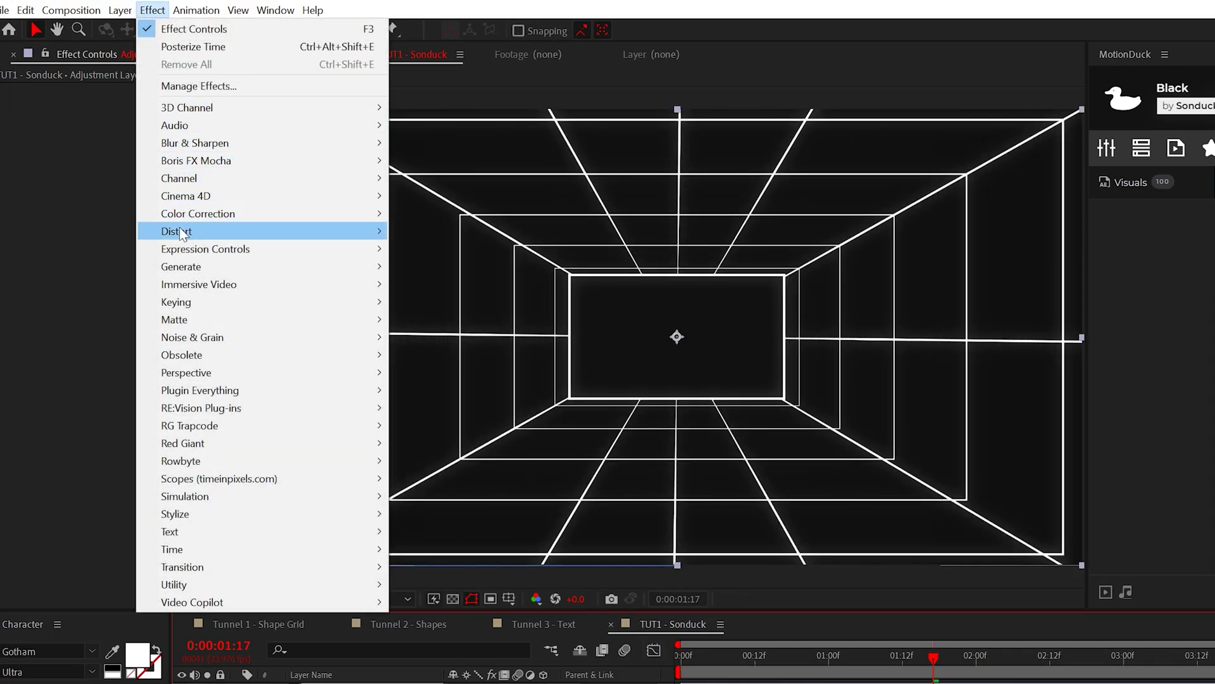
{"action": "mouse_move", "coordinate": [193, 233]}
{"action": "left_click", "coordinate": [515, 478]}
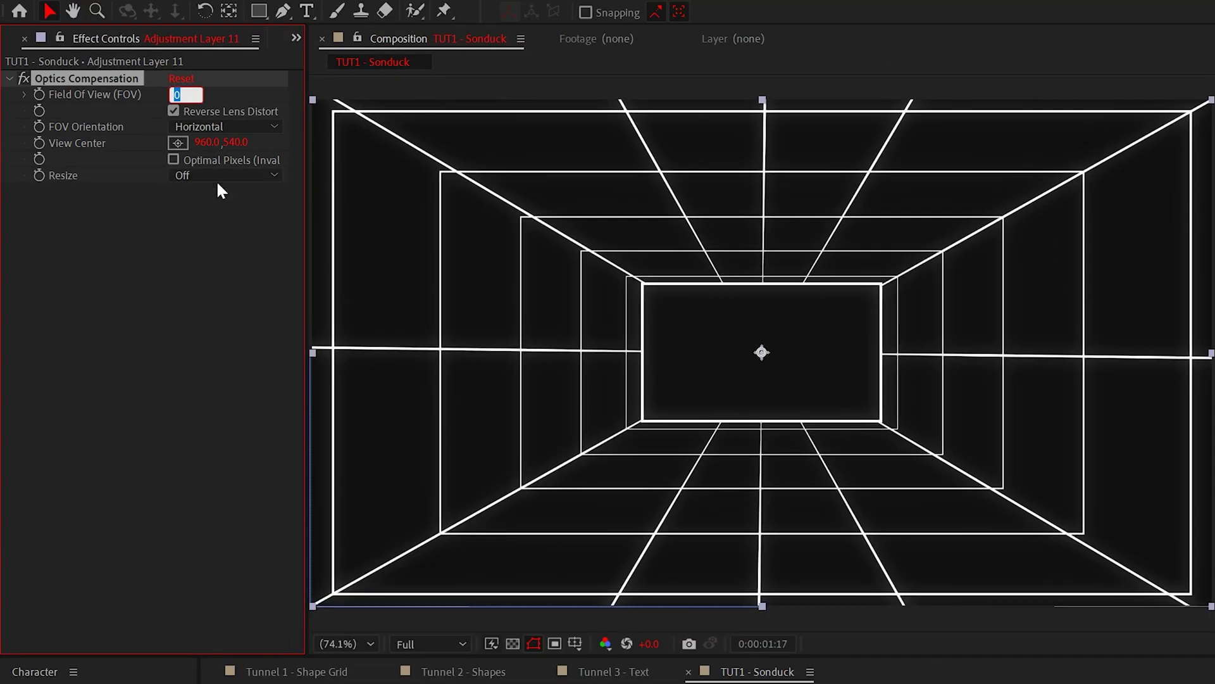
{"action": "type", "text": "90"}
{"action": "key", "text": "Return"}
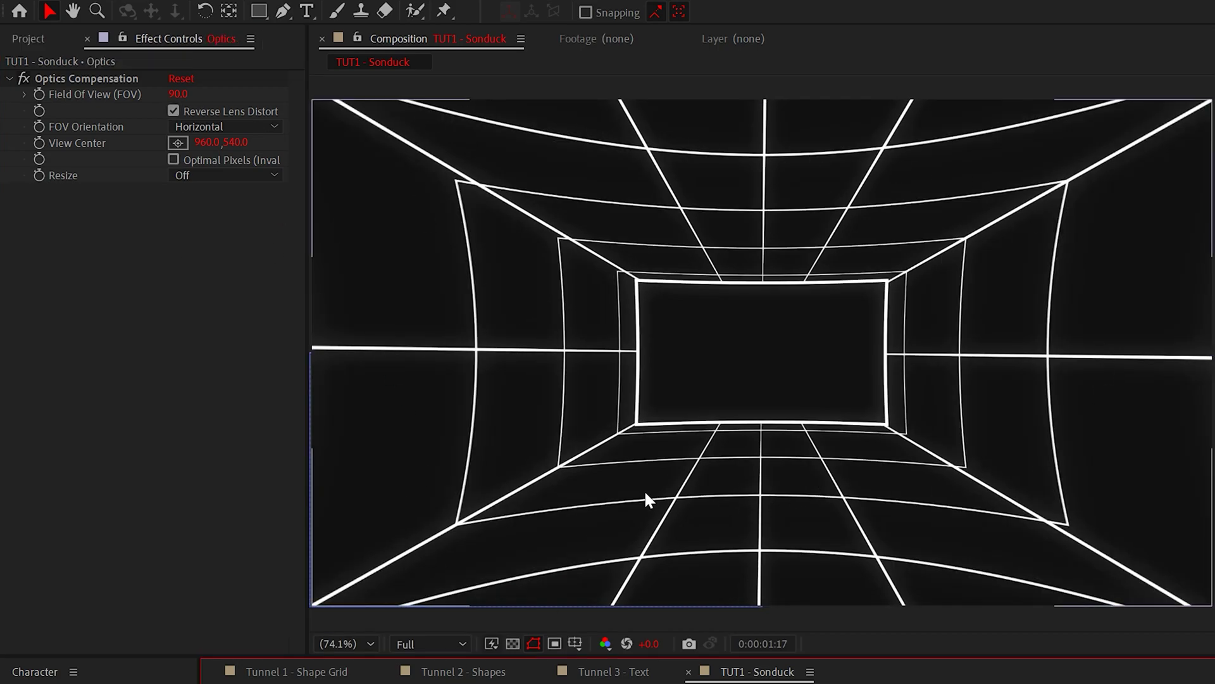
- Add another adjustment layer with the Noise effect, turning colour noise off and setting the amount to 12%
{"action": "key", "text": "ctrl+alt+y"}
{"action": "left_click", "coordinate": [180, 19]}
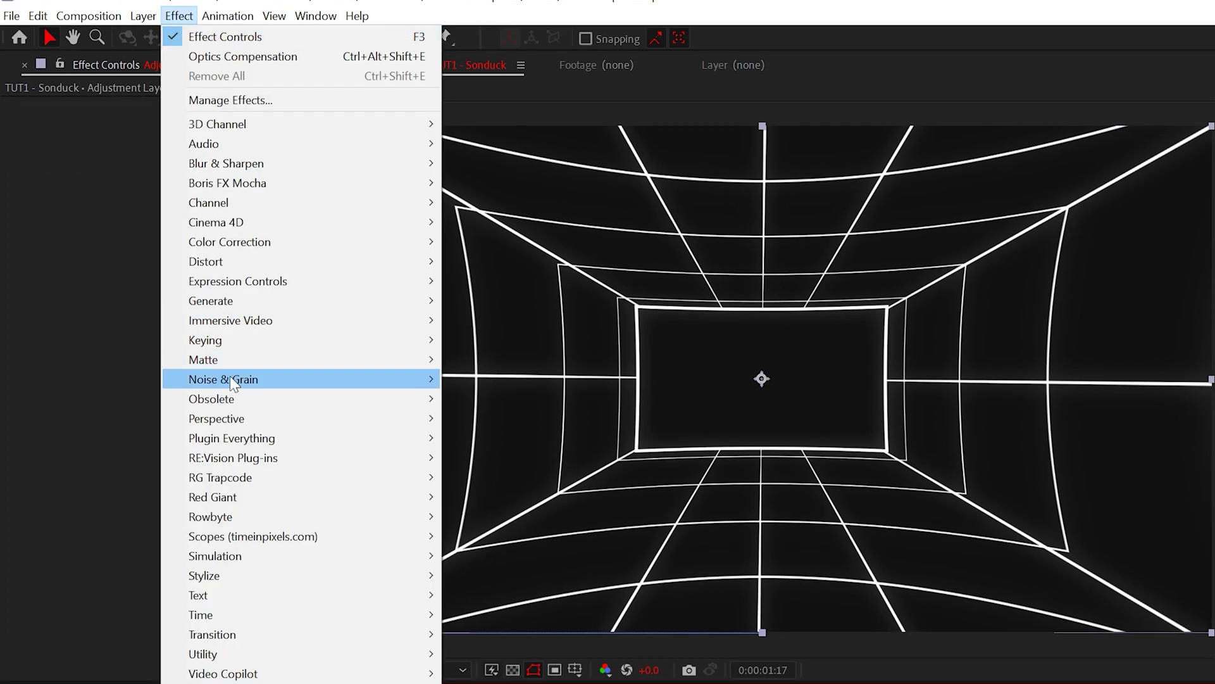
{"action": "mouse_move", "coordinate": [266, 379]}
{"action": "left_click", "coordinate": [518, 498]}
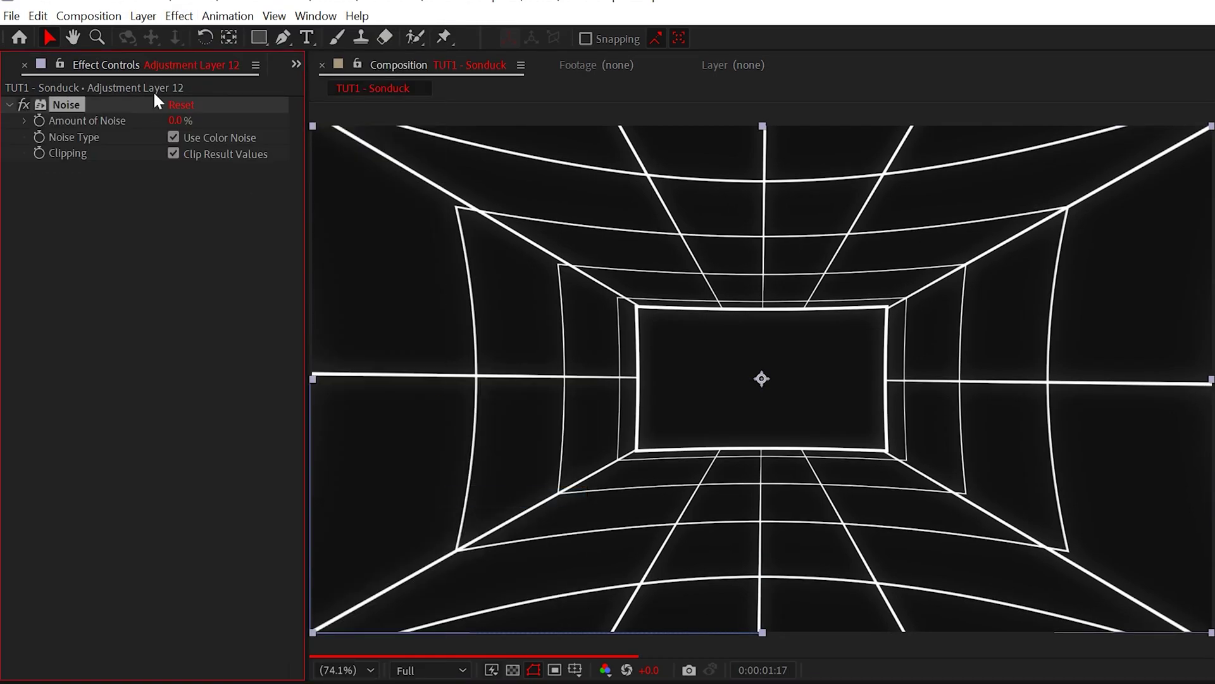
{"action": "left_click", "coordinate": [176, 121]}
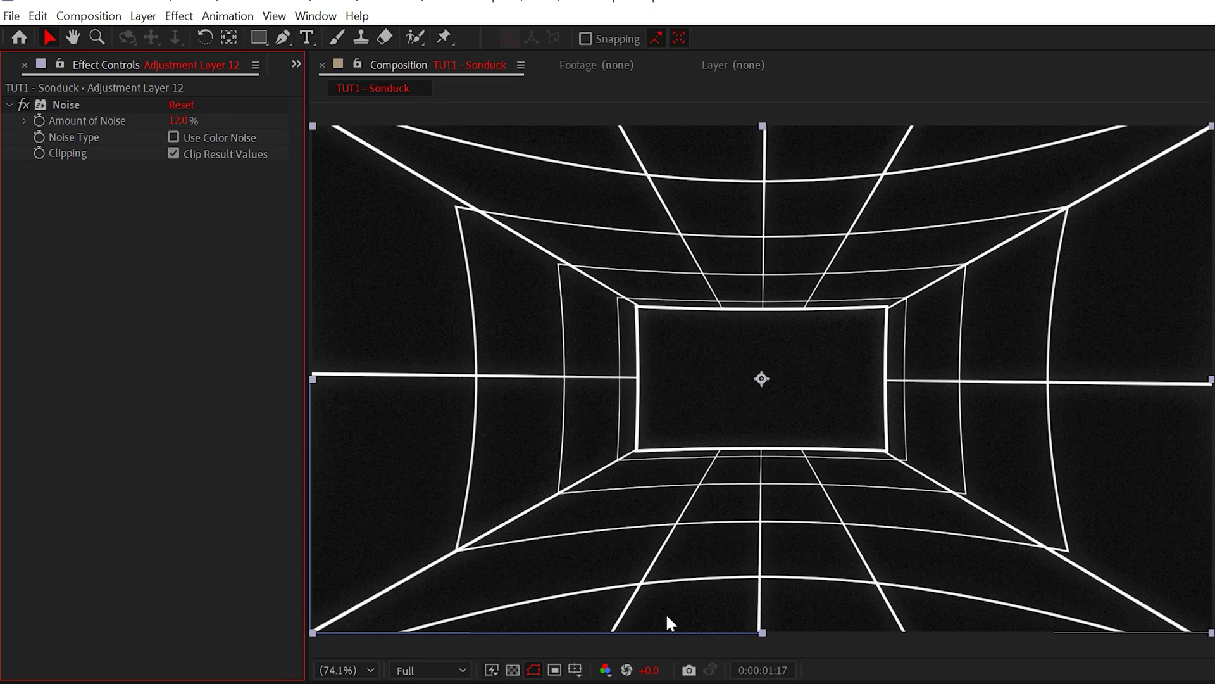
- Apply VR Digital Glitch to the Glitch layer, with Color Distortion 20, all Geometry Distortion values 0, and adjust the Distortion Complexity
{"action": "left_click", "coordinate": [171, 17]}
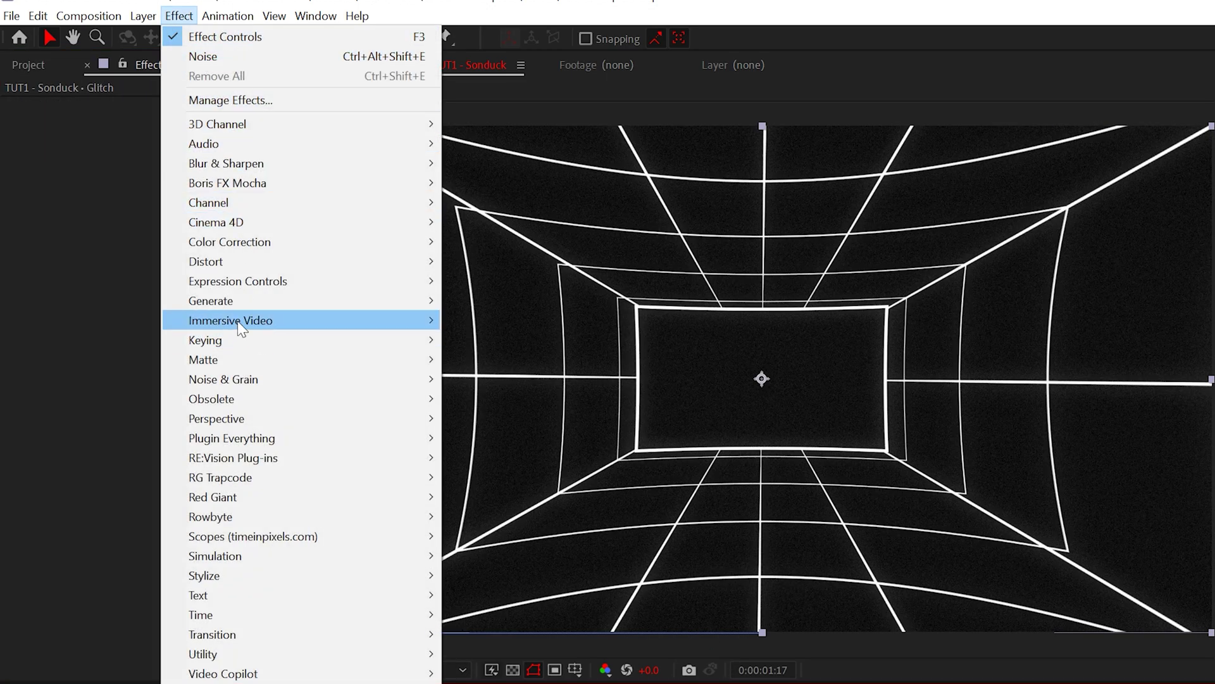
{"action": "mouse_move", "coordinate": [256, 326]}
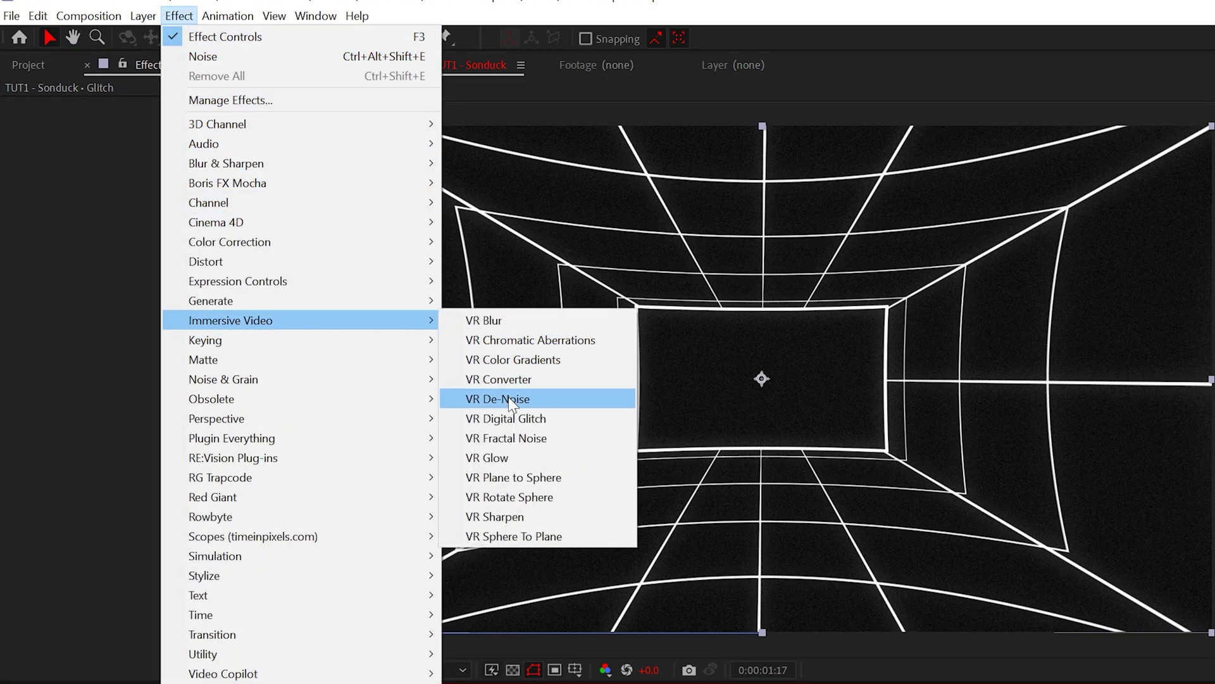
{"action": "left_click", "coordinate": [564, 420]}
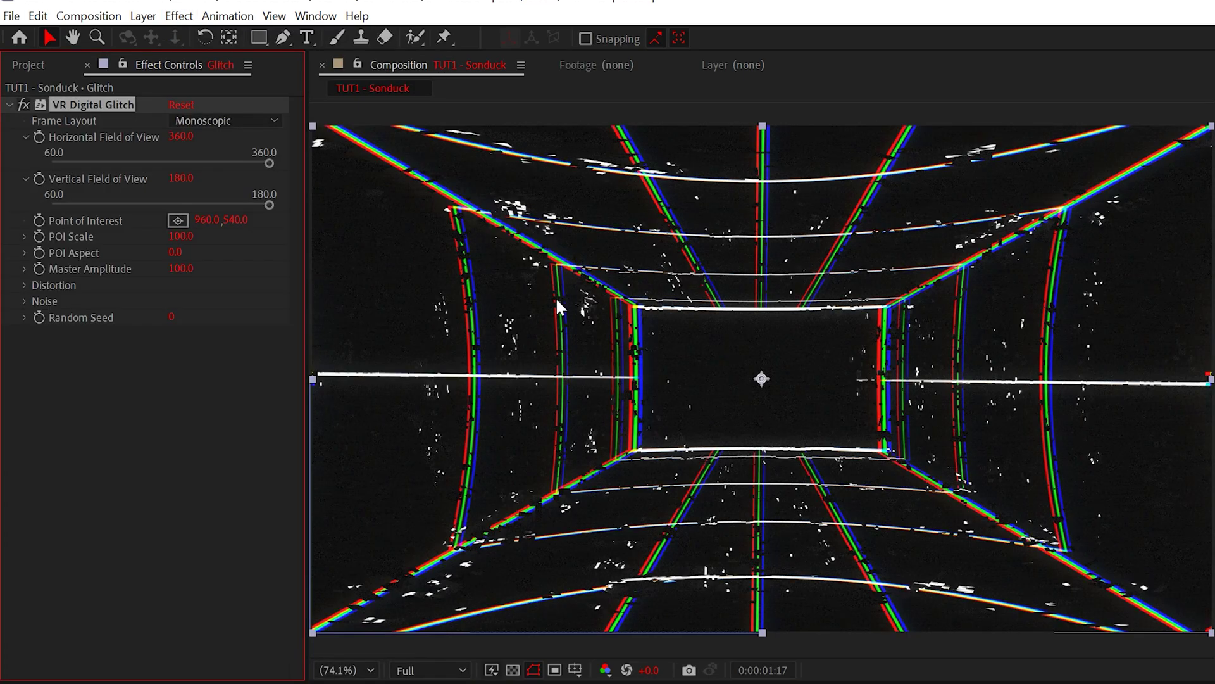
{"action": "left_click", "coordinate": [23, 283]}
{"action": "left_click_drag", "start_coordinate": [150, 298], "coordinate": [144, 299]}
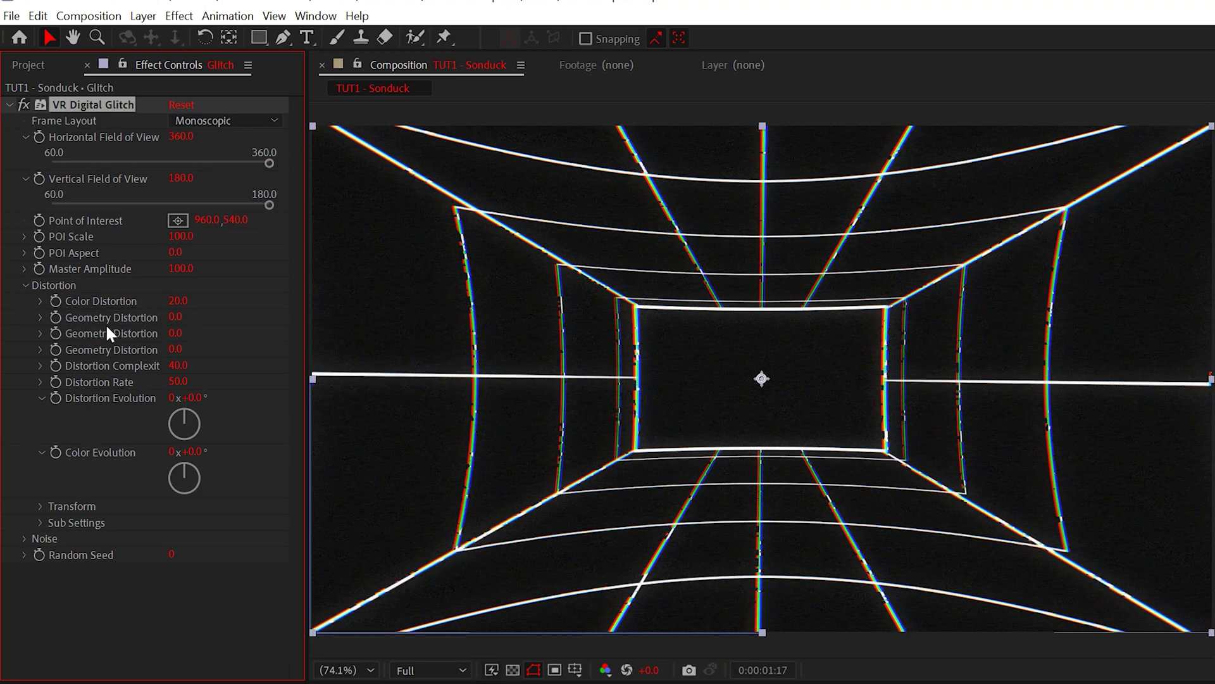
{"action": "left_click_drag", "start_coordinate": [134, 365], "coordinate": [180, 364]}
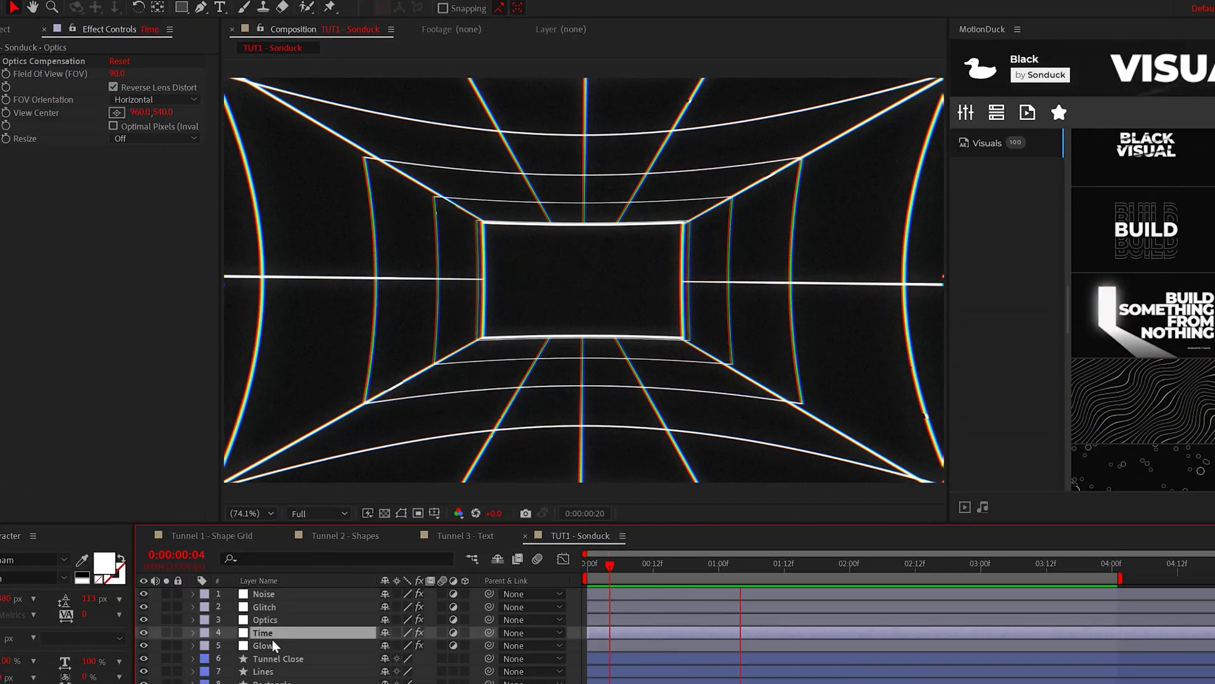
{"action": "left_click", "coordinate": [279, 607]}
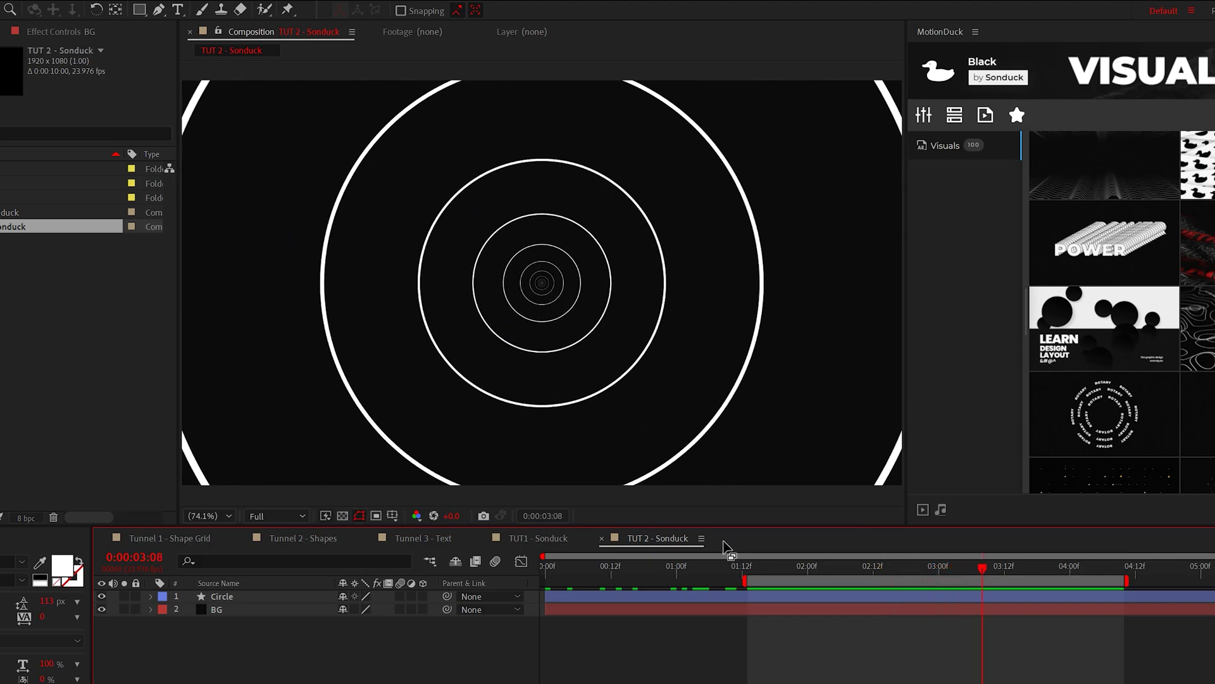
- Duplicate the Circle layer in the TUT 2 composition and set the copy's ellipse transform scale to 75%
{"action": "left_click", "coordinate": [229, 598]}
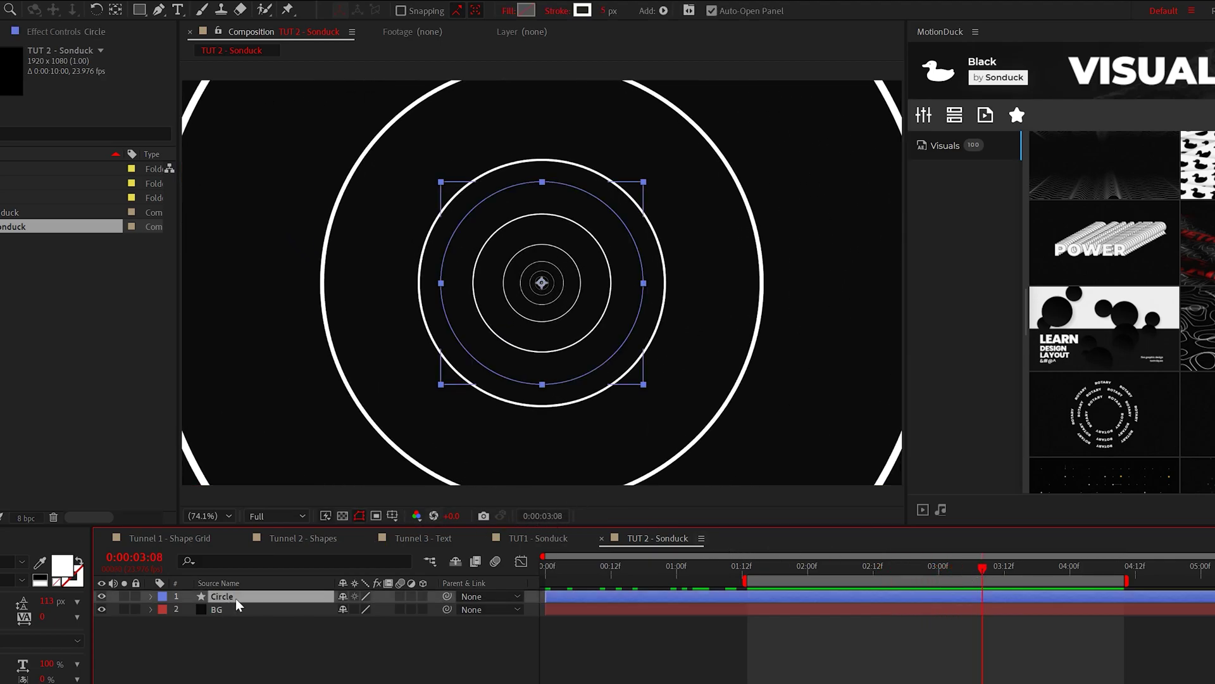
{"action": "key", "text": "ctrl+d"}
{"action": "left_click", "coordinate": [150, 597]}
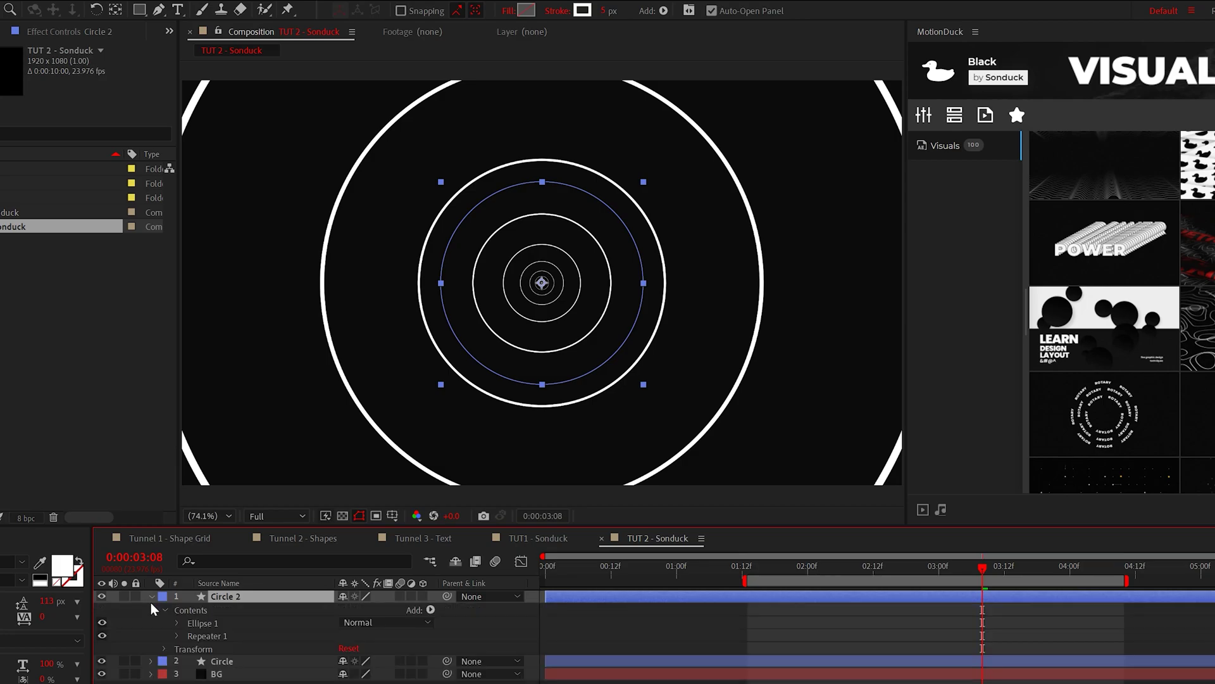
{"action": "left_click", "coordinate": [177, 622]}
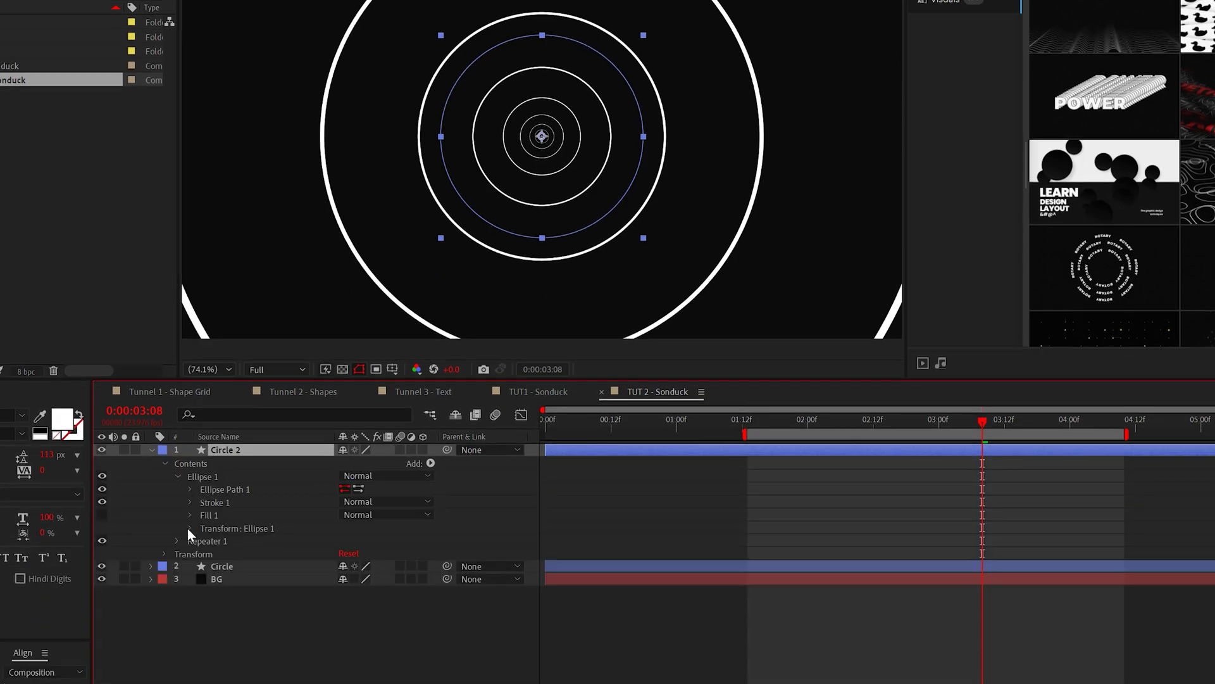
{"action": "left_click", "coordinate": [189, 528]}
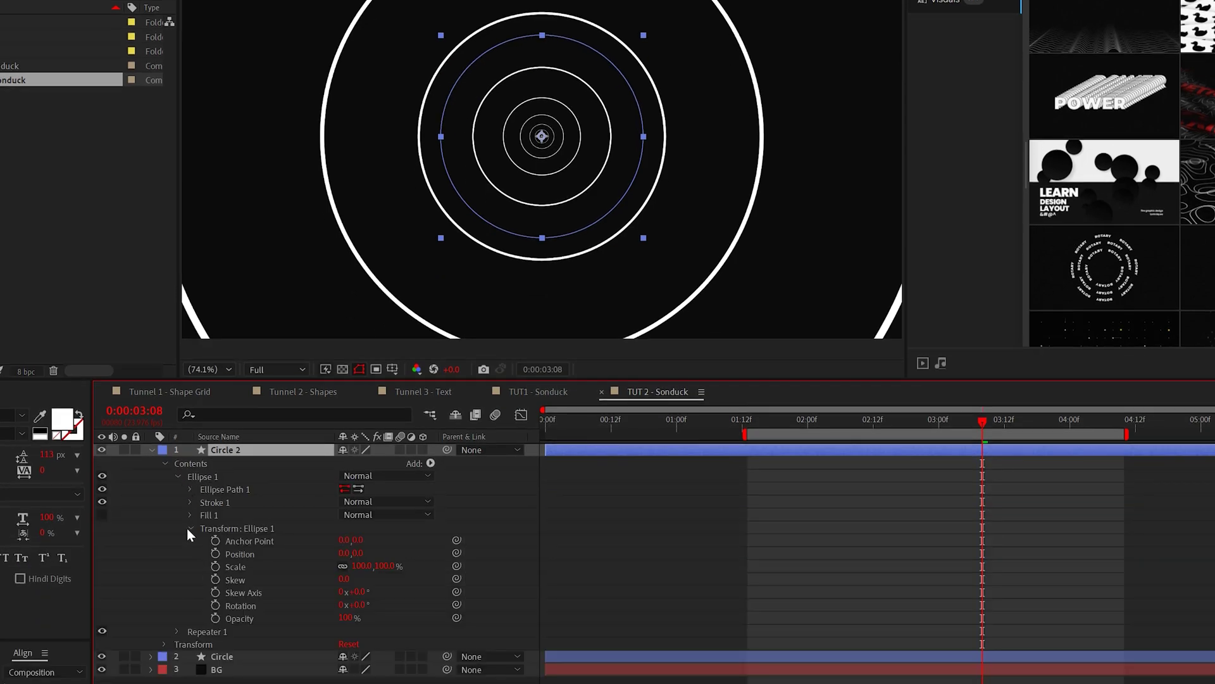
{"action": "left_click_drag", "start_coordinate": [358, 571], "coordinate": [341, 571]}
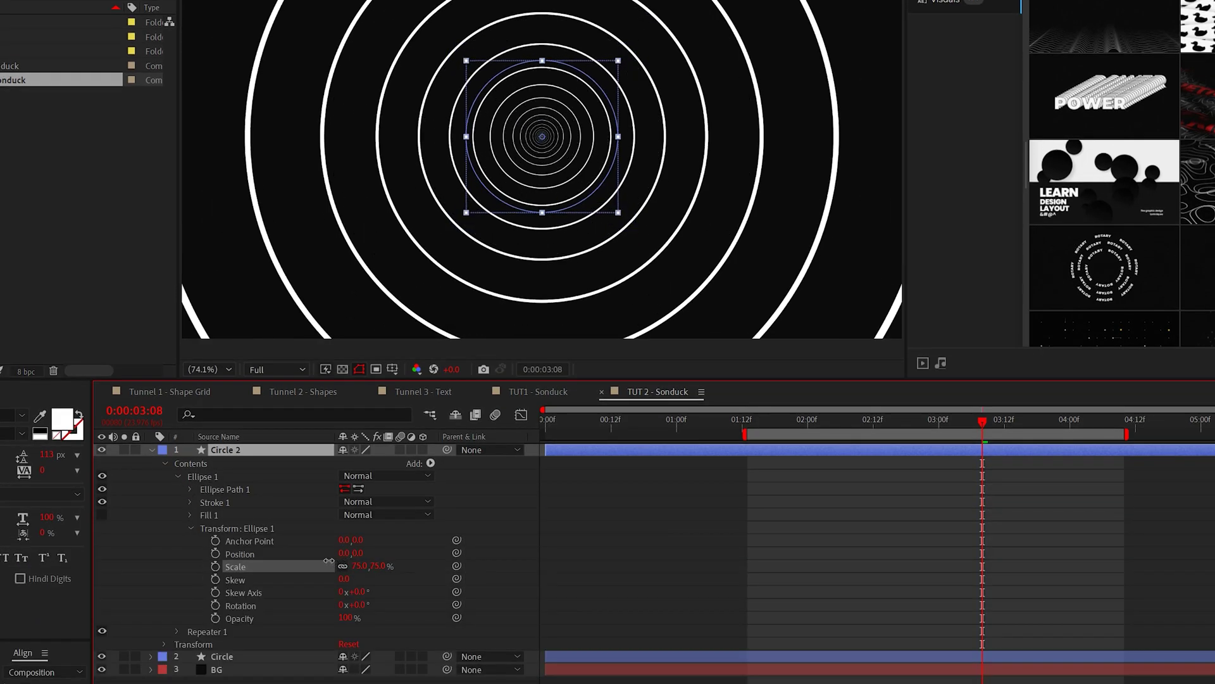
- Add dashes to the Circle 2 ellipse stroke and set the dash length to 138
{"action": "left_click", "coordinate": [190, 528]}
{"action": "left_click", "coordinate": [190, 502]}
{"action": "left_click", "coordinate": [343, 604]}
{"action": "left_click_drag", "start_coordinate": [506, 455], "coordinate": [628, 450]}
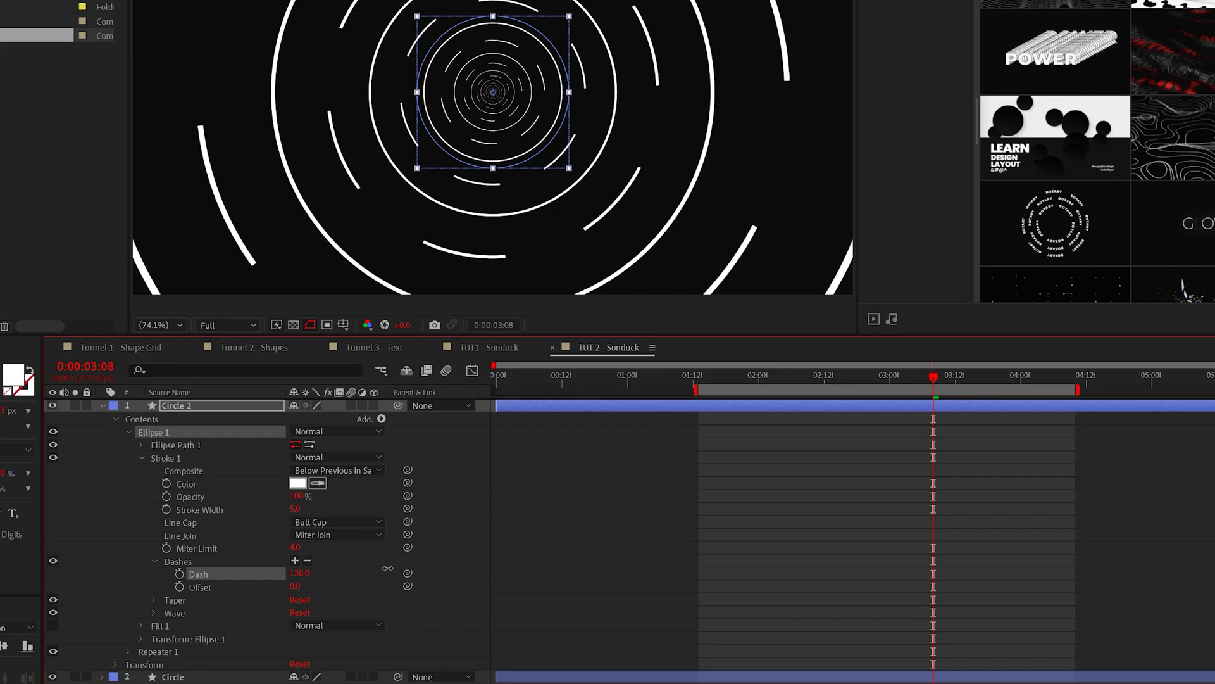
- Add the expression time*-20 to the Circle 2 layer's rotation so the dashed rings spin continuously
{"action": "left_click", "coordinate": [220, 405]}
{"action": "key", "text": "r"}
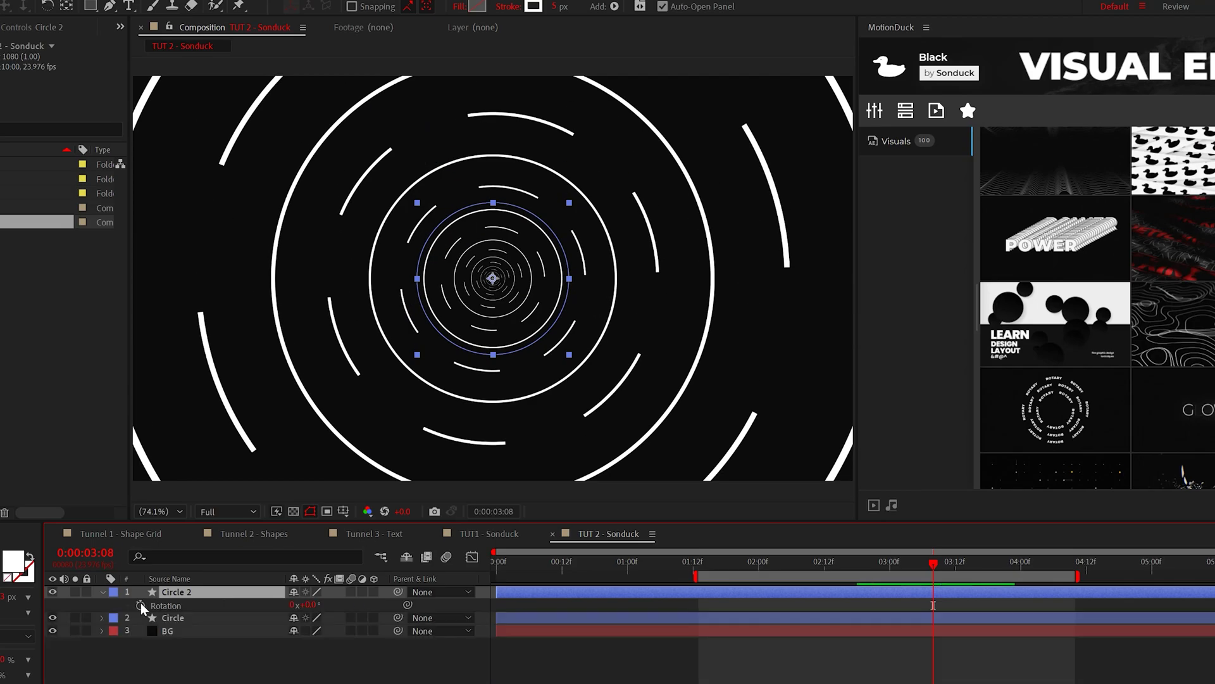
{"action": "left_click", "coordinate": [140, 605], "text": "alt"}
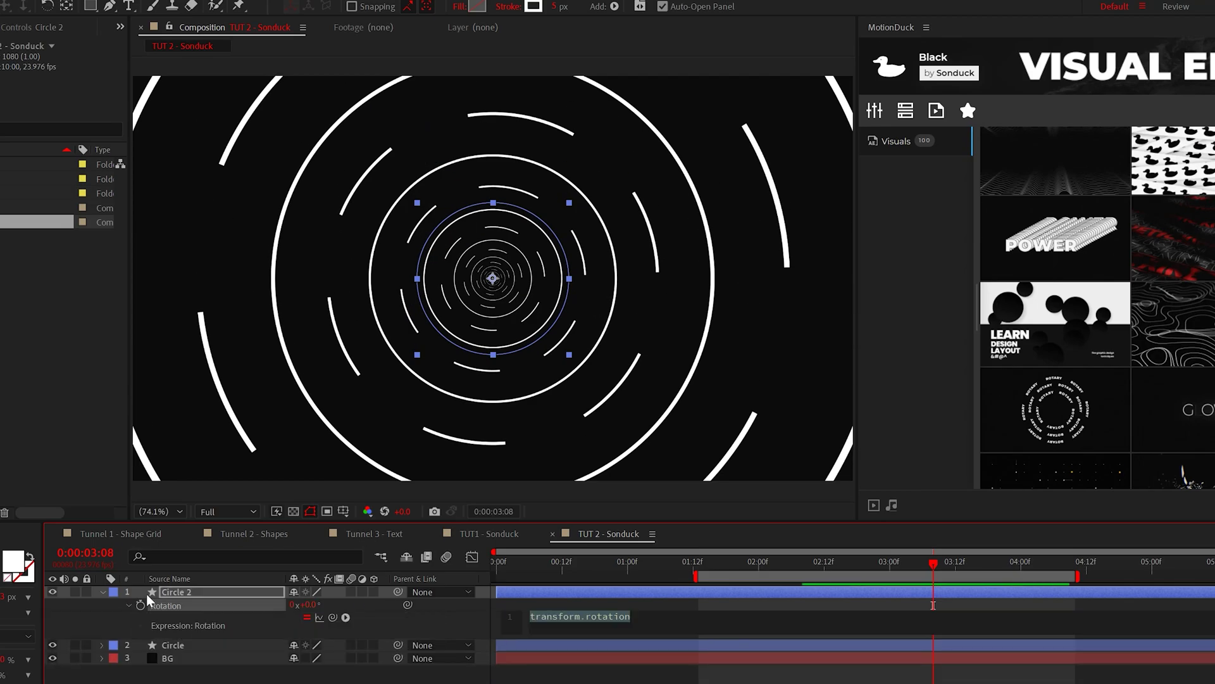
{"action": "type", "text": "tim"}
{"action": "type", "text": "e"}
{"action": "type", "text": "*"}
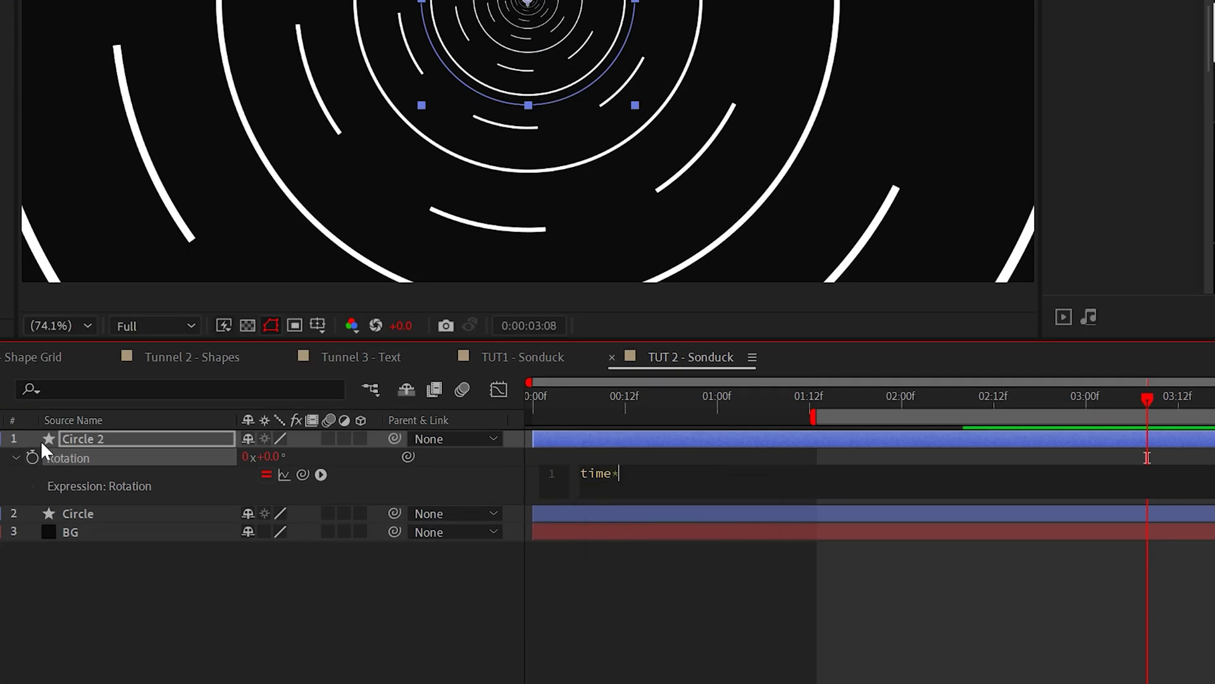
{"action": "type", "text": "don"}
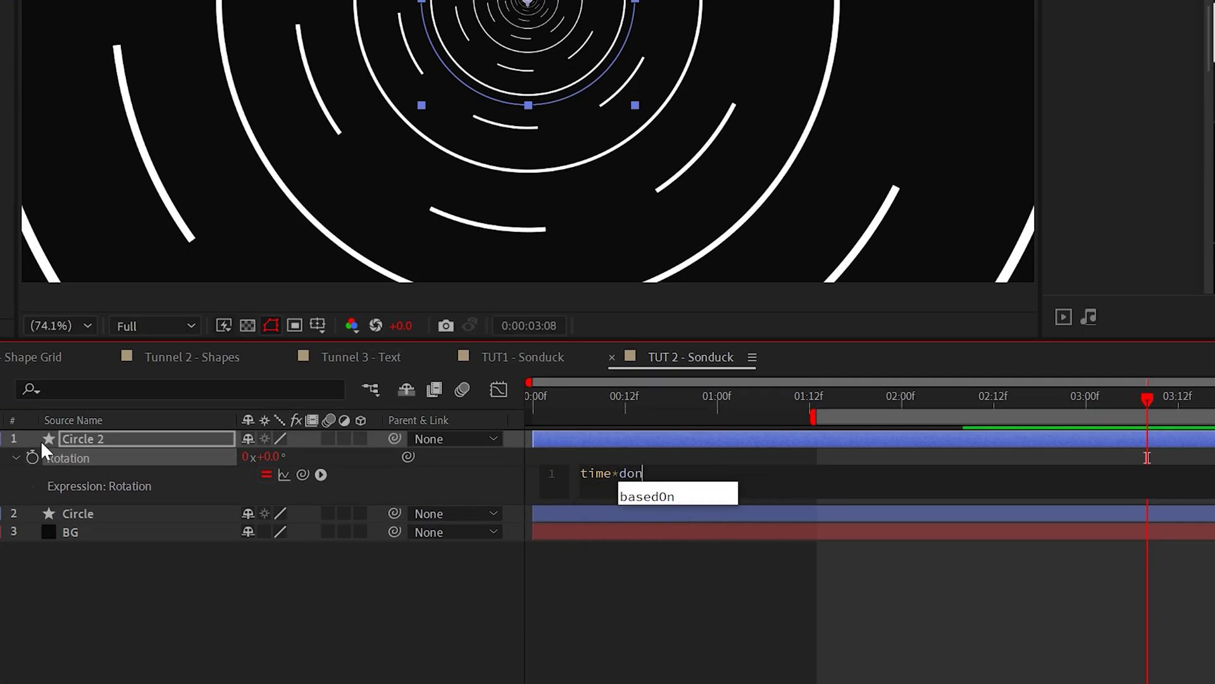
{"action": "key", "text": "BackSpace"}
{"action": "key", "text": "BackSpace"}
{"action": "key", "text": "BackSpace"}
{"action": "type", "text": "-20"}
{"action": "left_click", "coordinate": [813, 398]}
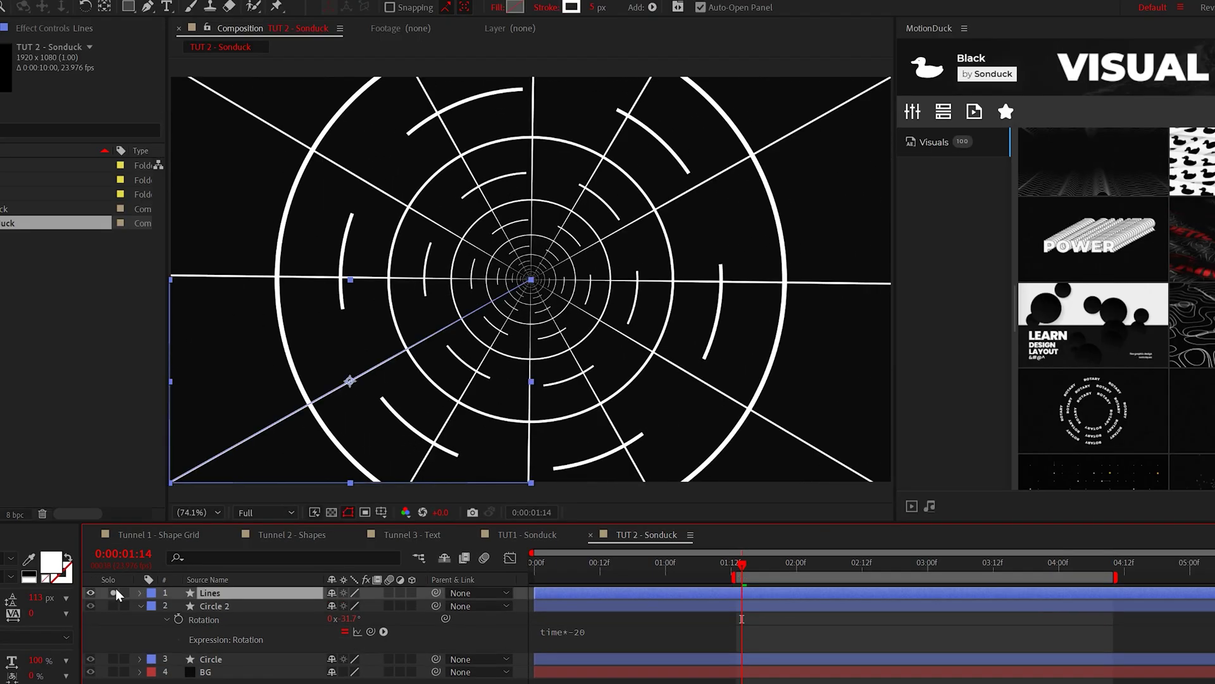
- Solo the Lines layer to inspect the radiating lines, turn solo off and preview the circle tunnel
{"action": "left_click", "coordinate": [115, 593]}
{"action": "left_click", "coordinate": [397, 374]}
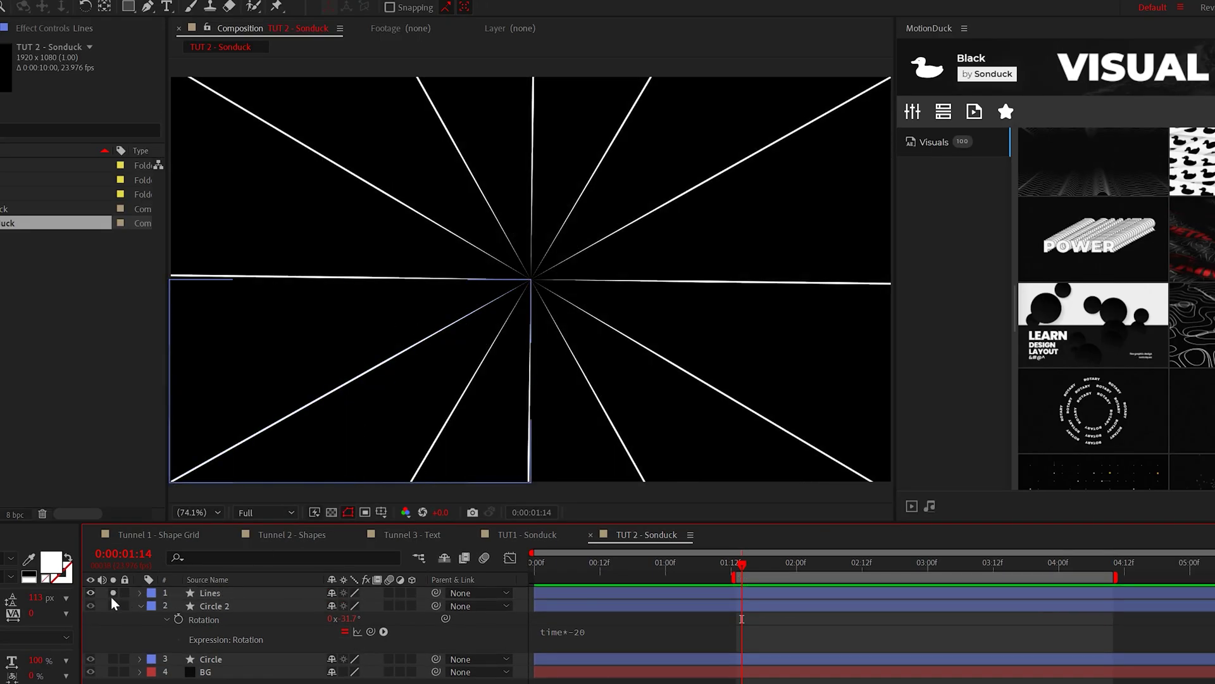
{"action": "left_click", "coordinate": [113, 593]}
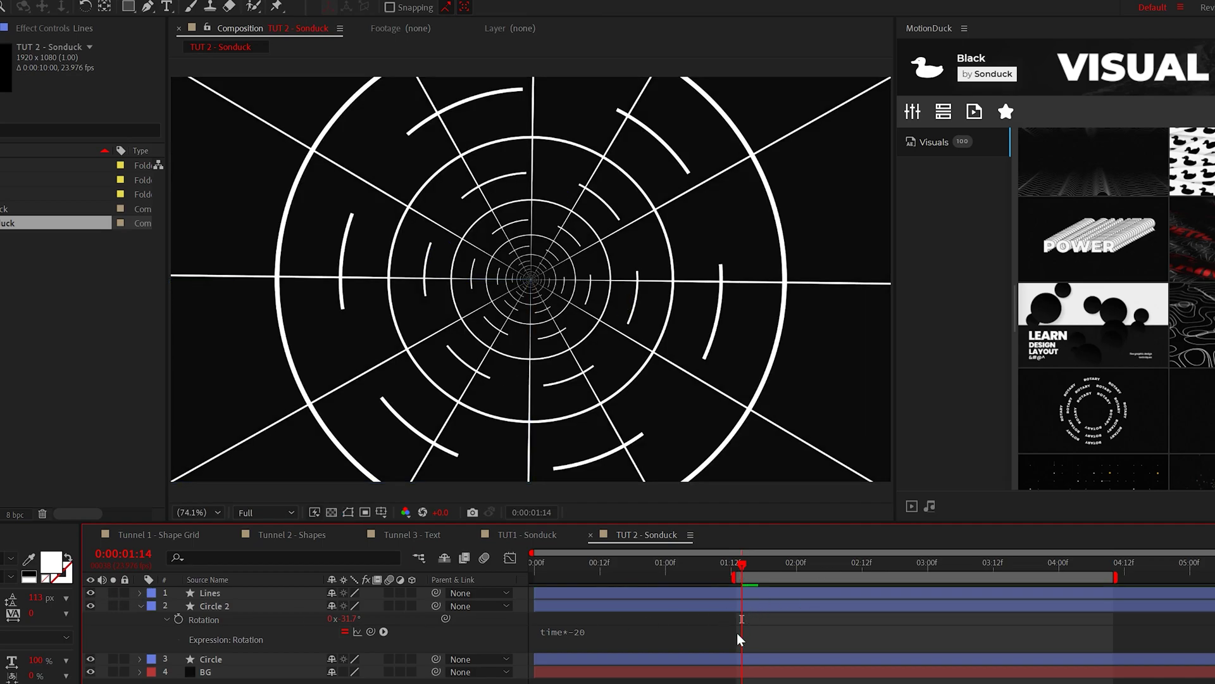
{"action": "key", "text": "space"}
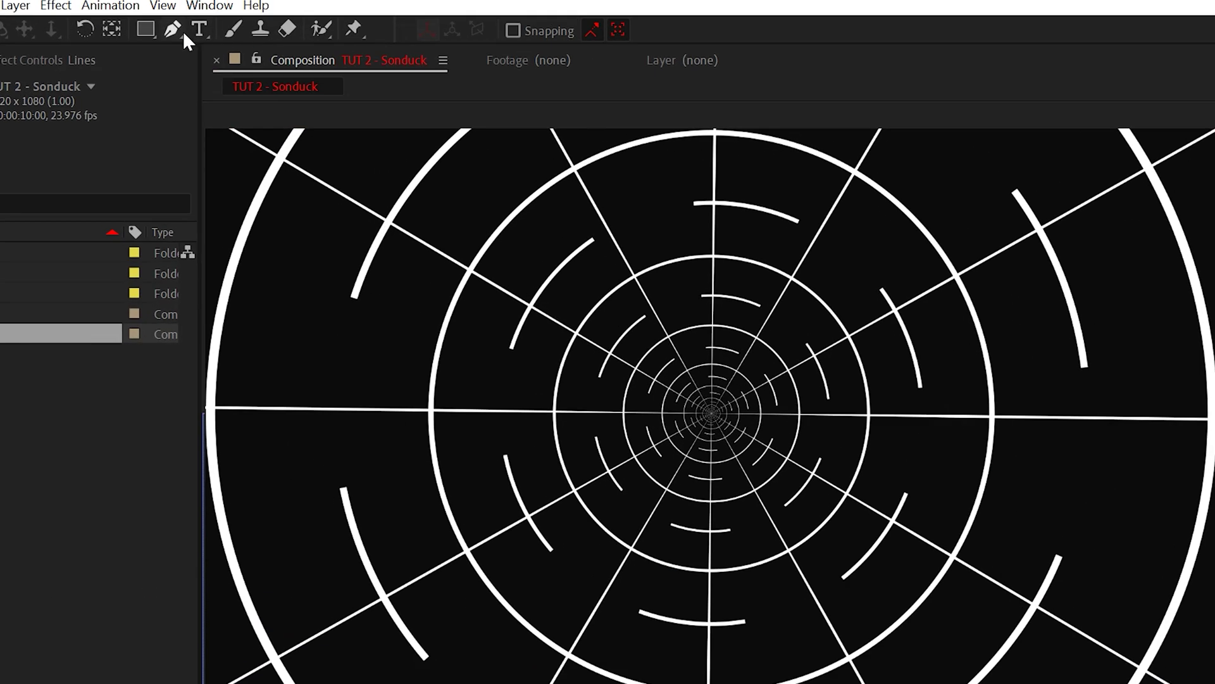
- Draw a vertical Pen line from the tunnel's centre straight down past the bottom edge of the composition
{"action": "left_click", "coordinate": [182, 33]}
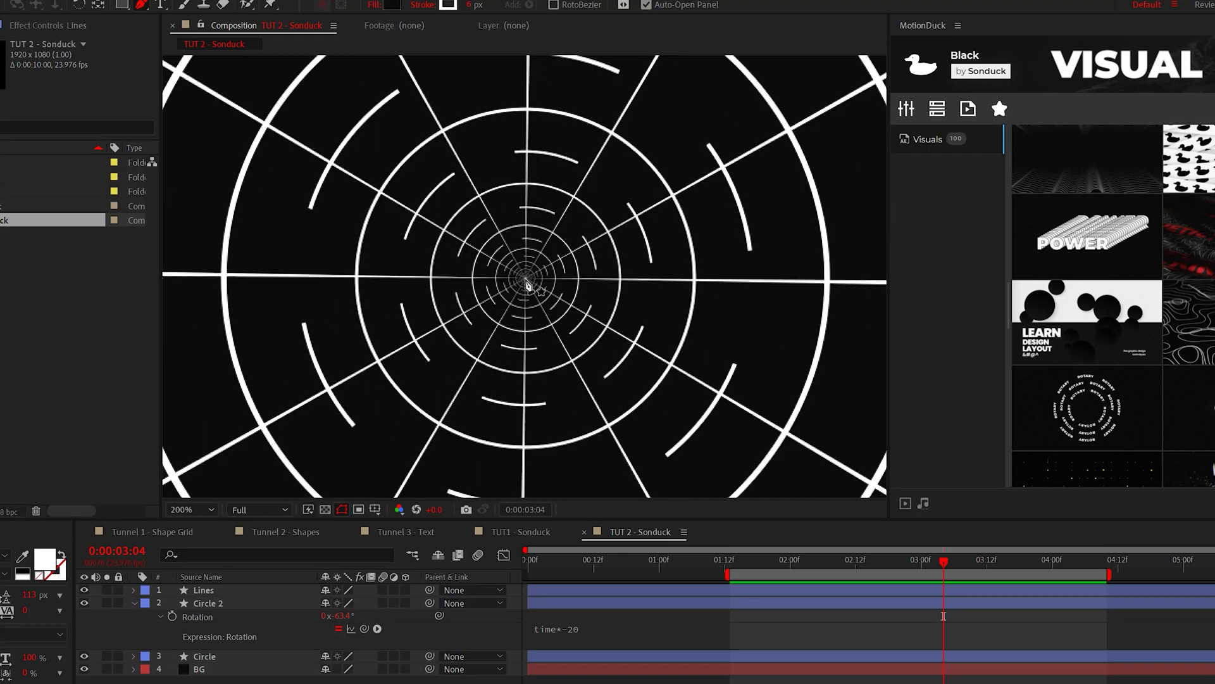
{"action": "left_click", "coordinate": [526, 279]}
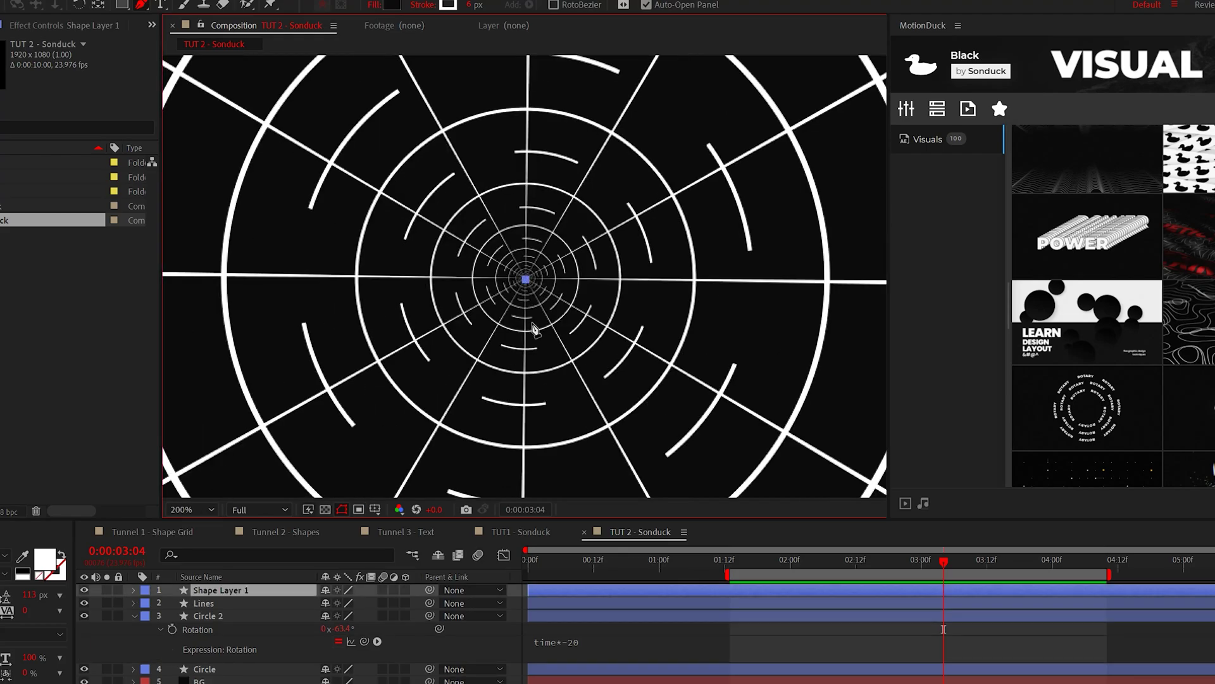
{"action": "scroll", "coordinate": [518, 397], "scroll_direction": "down", "scroll_amount": 2}
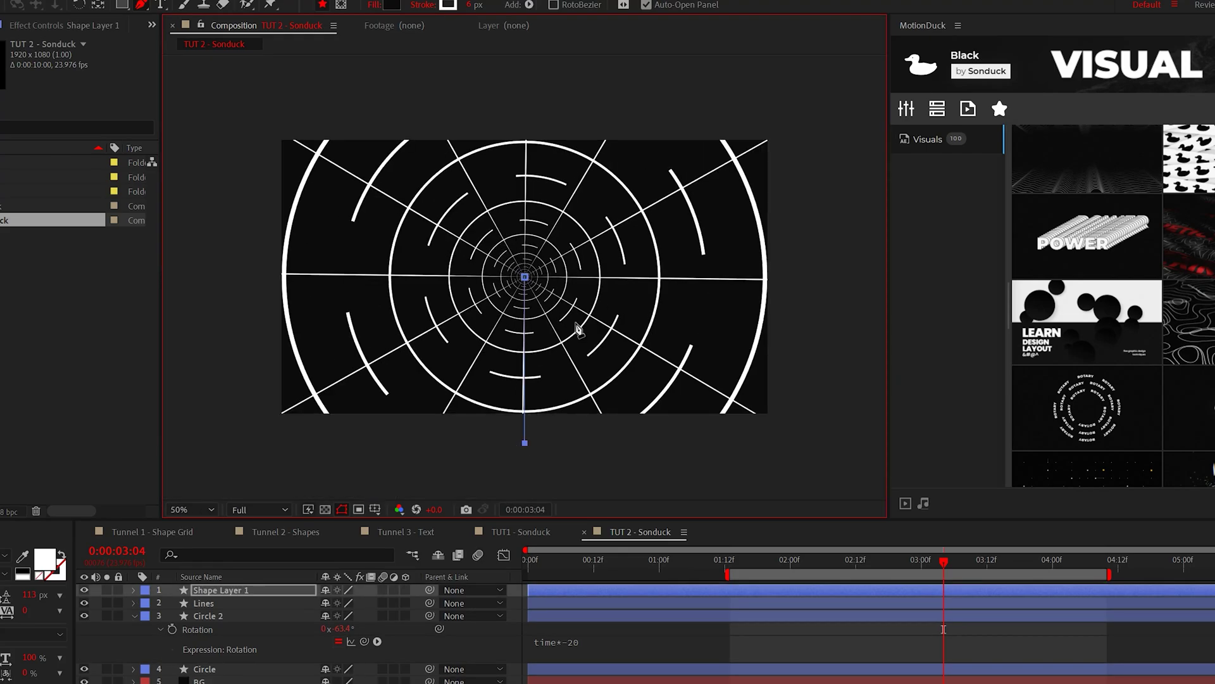
{"action": "key", "text": "shift+/"}
- Set the vertical line's stroke width to 728 px and its stroke colour to the dark background colour
{"action": "mouse_move", "coordinate": [470, 5]}
{"action": "left_mouse_down"}
{"action": "mouse_move", "coordinate": [1033, 46]}
{"action": "mouse_move", "coordinate": [582, 60]}
{"action": "left_mouse_up"}
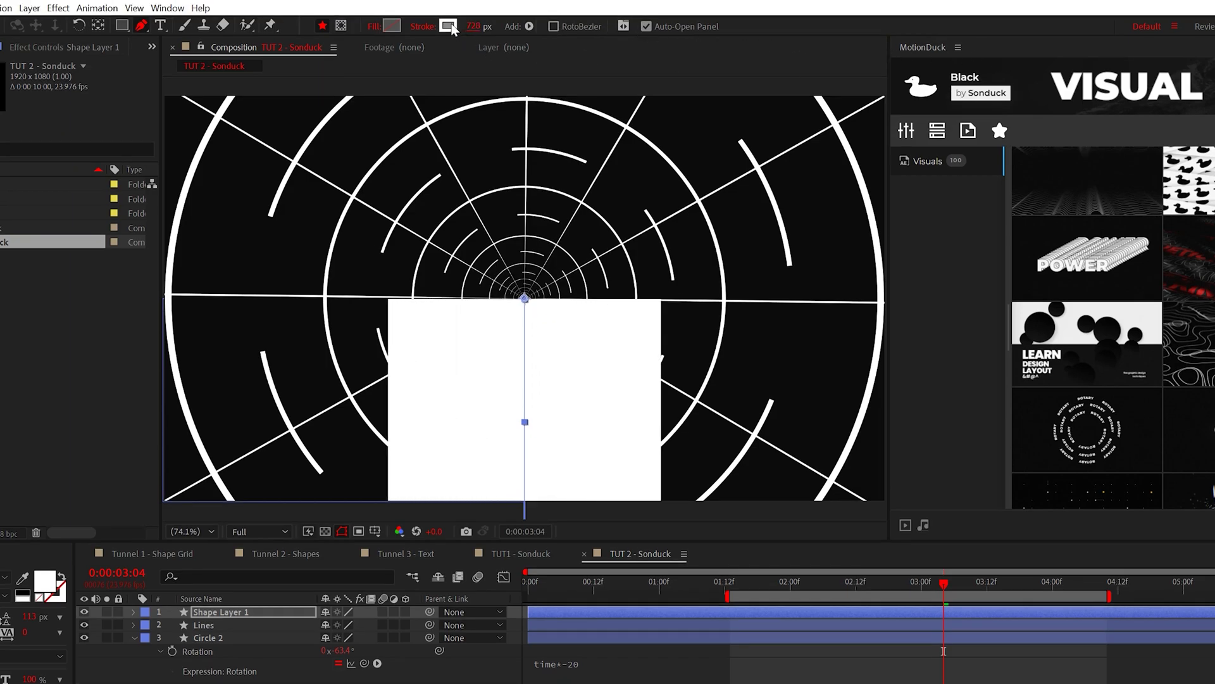
{"action": "left_click", "coordinate": [451, 27]}
{"action": "left_click", "coordinate": [285, 218]}
{"action": "left_click", "coordinate": [313, 149]}
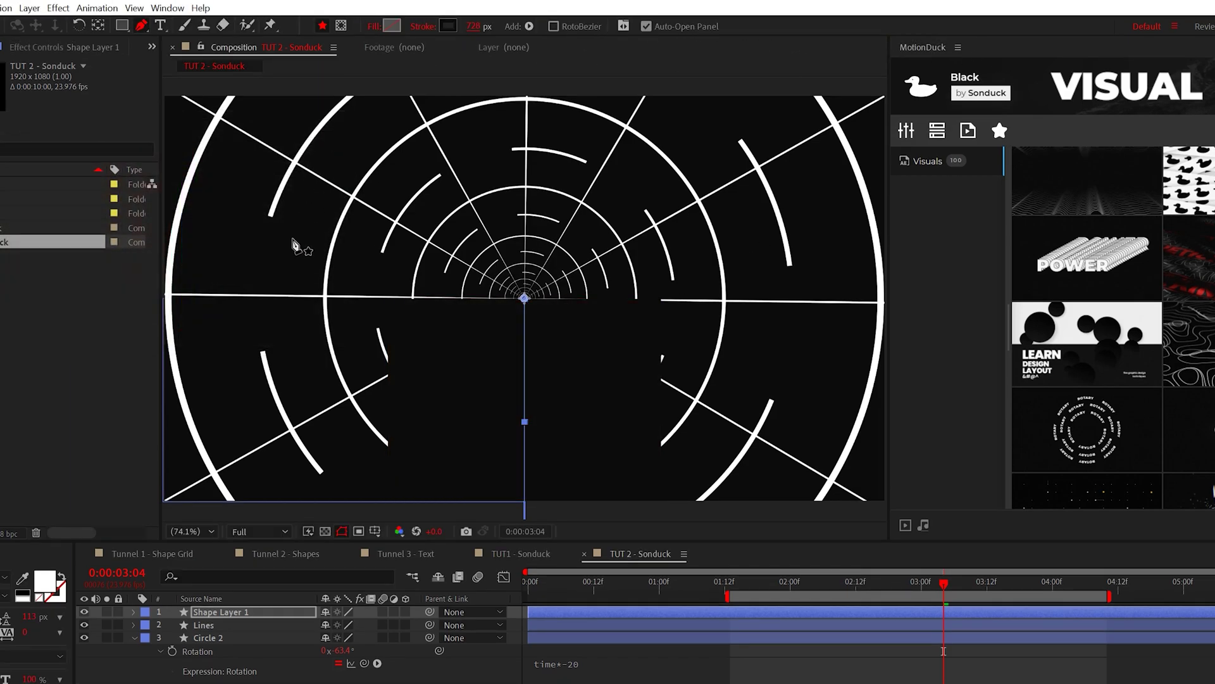
- Increase the stroke taper's start length on Shape Layer 1 so the floor narrows to a point at the tunnel's centre
{"action": "left_click", "coordinate": [133, 611]}
{"action": "left_click", "coordinate": [147, 626]}
{"action": "left_click", "coordinate": [161, 638]}
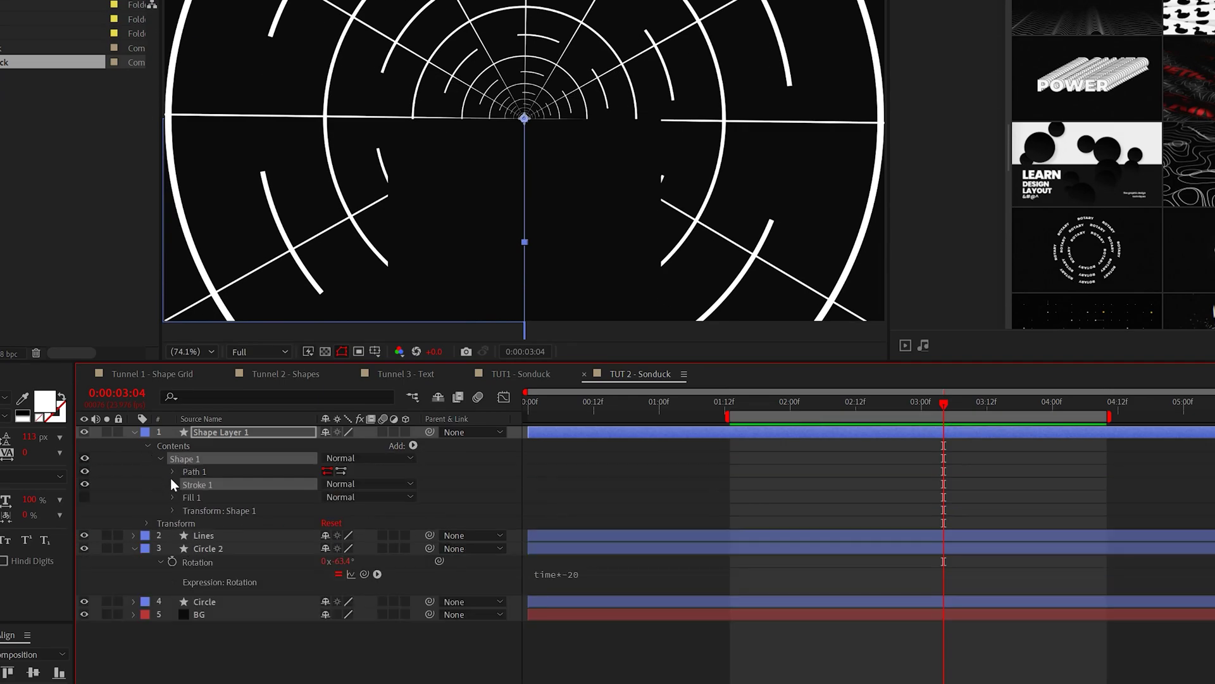
{"action": "left_click", "coordinate": [173, 484]}
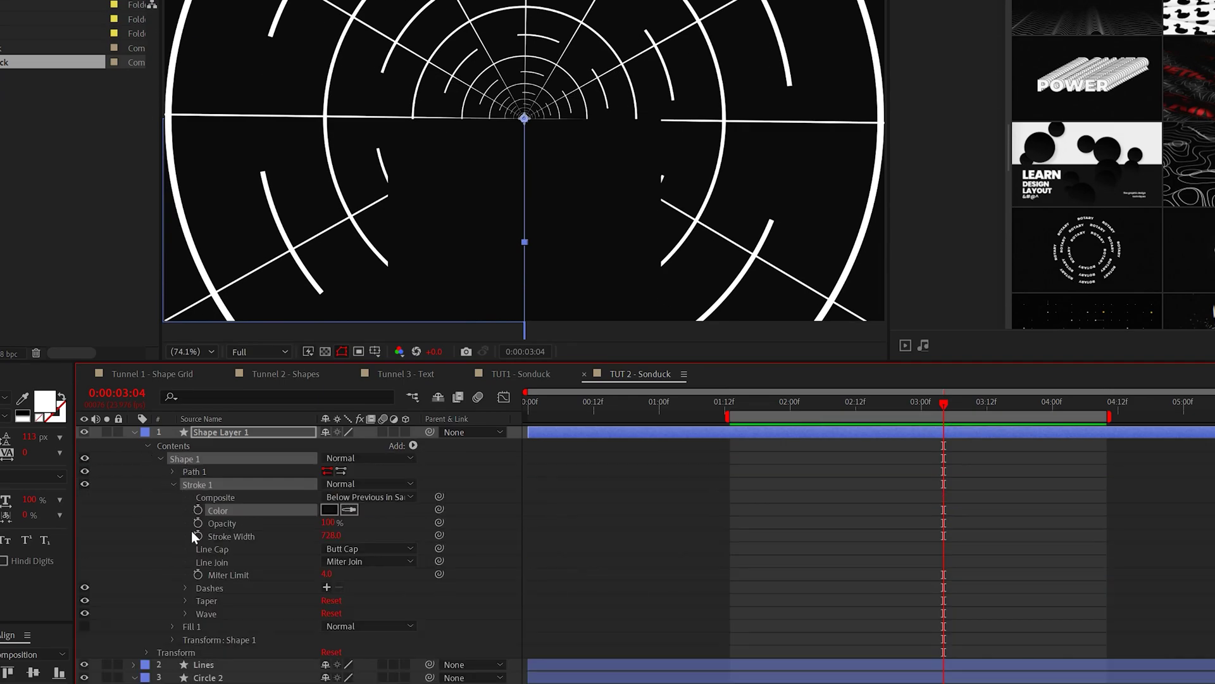
{"action": "left_click", "coordinate": [185, 600]}
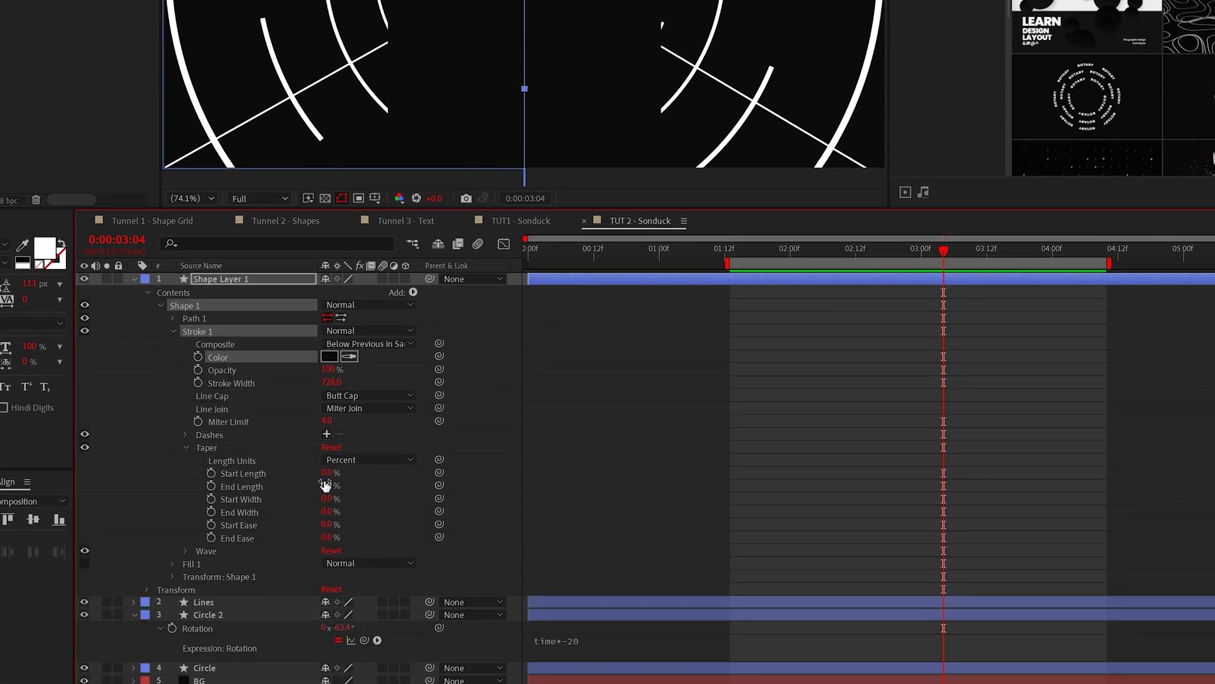
{"action": "left_click_drag", "start_coordinate": [327, 474], "coordinate": [502, 473]}
{"action": "key", "text": "F2"}
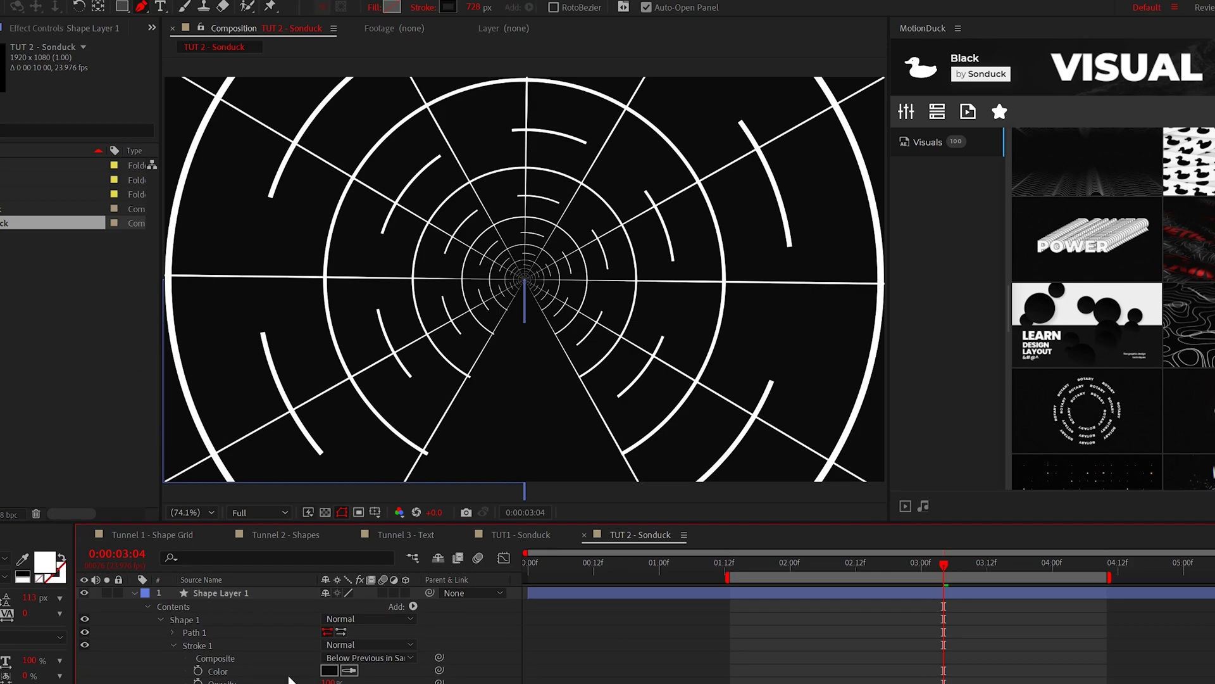
{"action": "left_click", "coordinate": [211, 595]}
{"action": "left_click", "coordinate": [134, 592]}
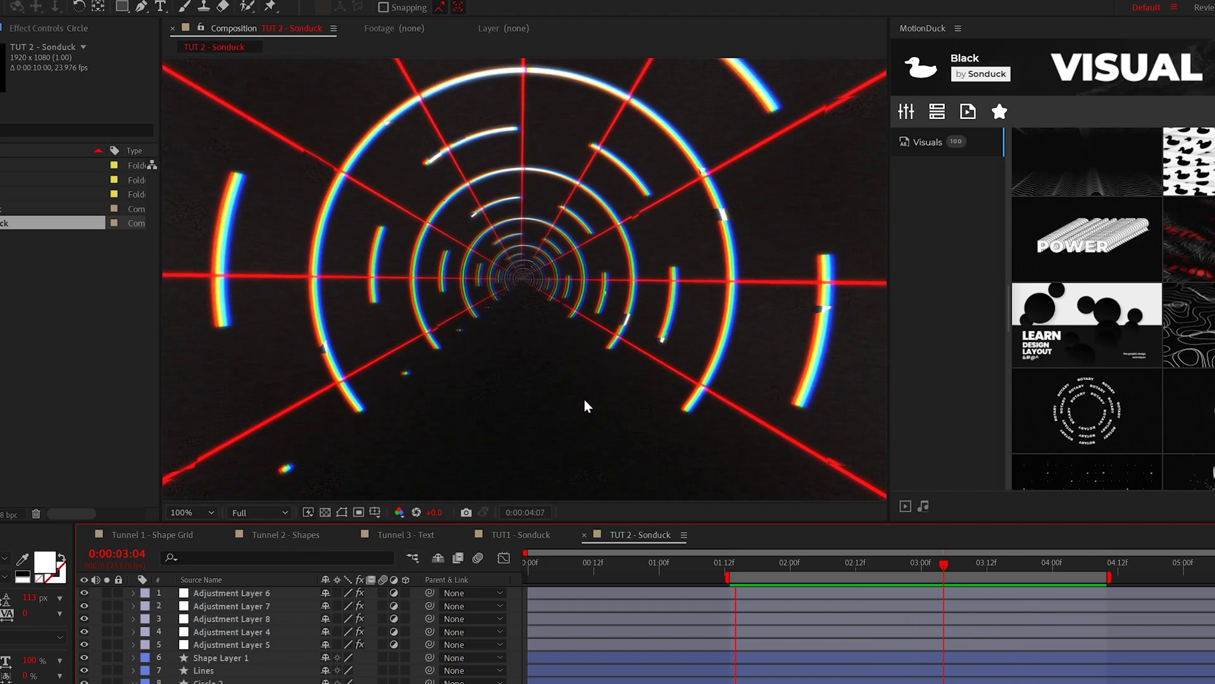
- Open the Tunnel 3 - Text composition to view the text tunnel
{"action": "left_click", "coordinate": [406, 534]}
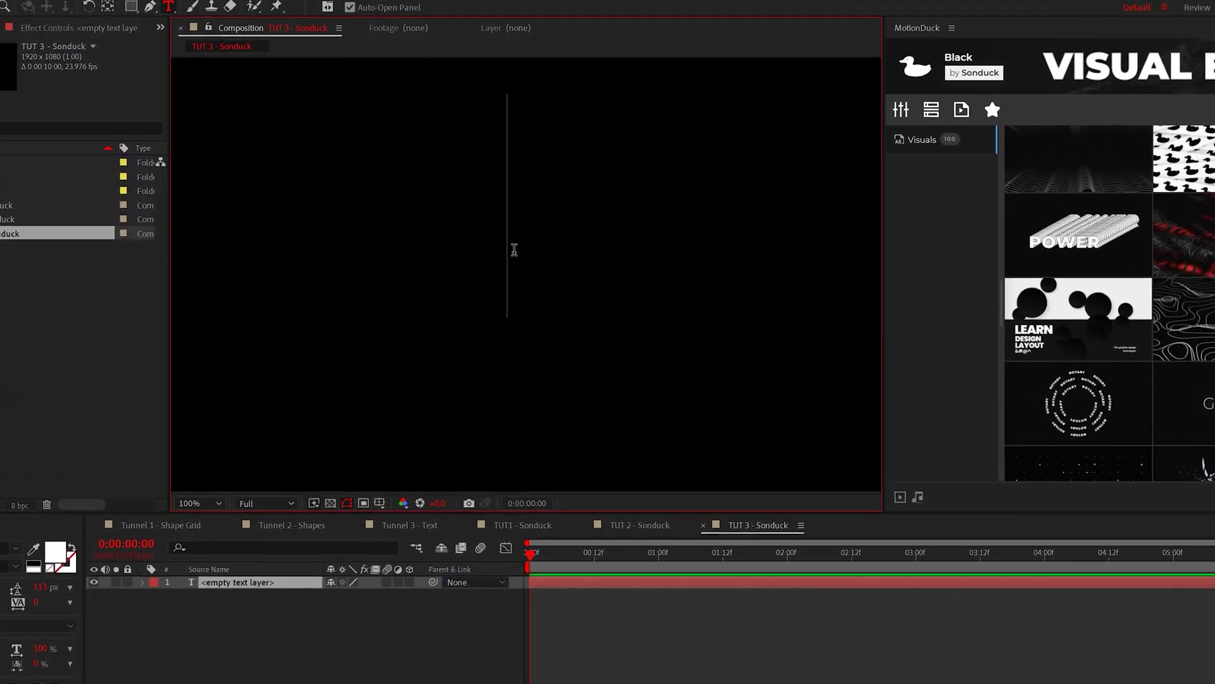
- Add the text TUNNEL at the centre of the TUT 3 - Sonduck composition and draw a centred circular mask around it
{"action": "type", "text": "TUN"}
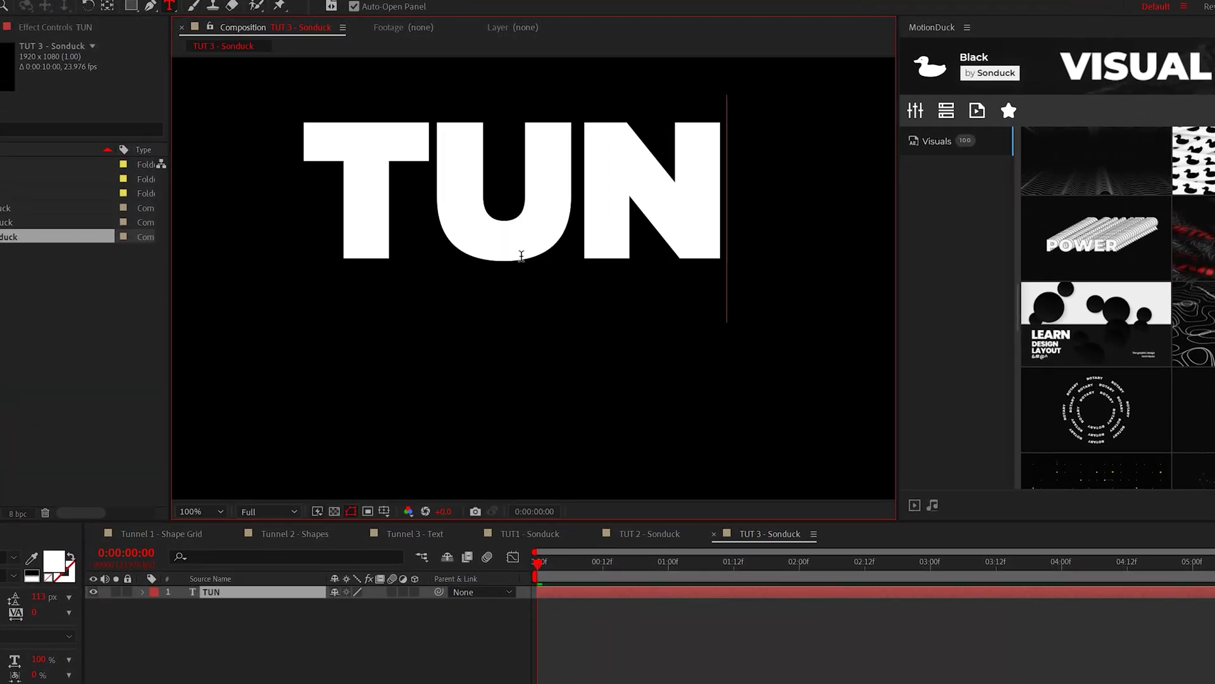
{"action": "type", "text": "NEL"}
{"action": "key", "text": "Escape"}
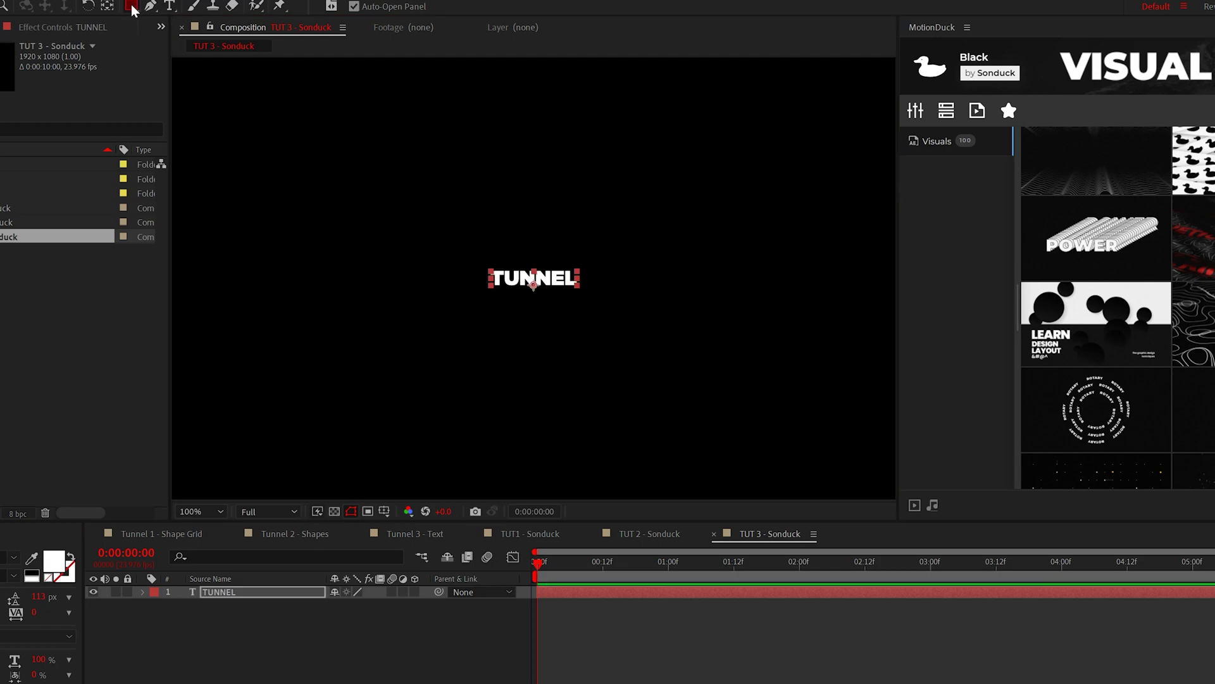
{"action": "left_click_drag", "start_coordinate": [133, 8], "coordinate": [155, 38]}
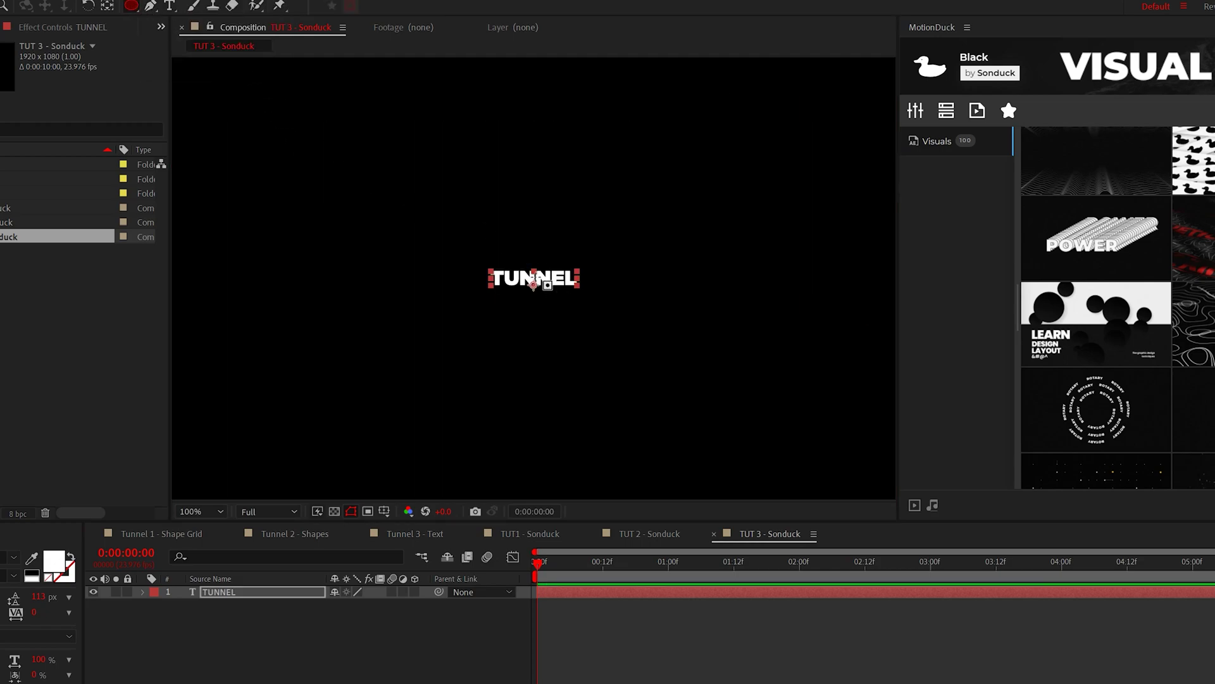
{"action": "left_click_drag", "start_coordinate": [619, 350], "coordinate": [651, 383]}
- Make the TUNNEL text follow Mask 1 as its path and turn Reverse Path on
{"action": "left_click", "coordinate": [157, 606]}
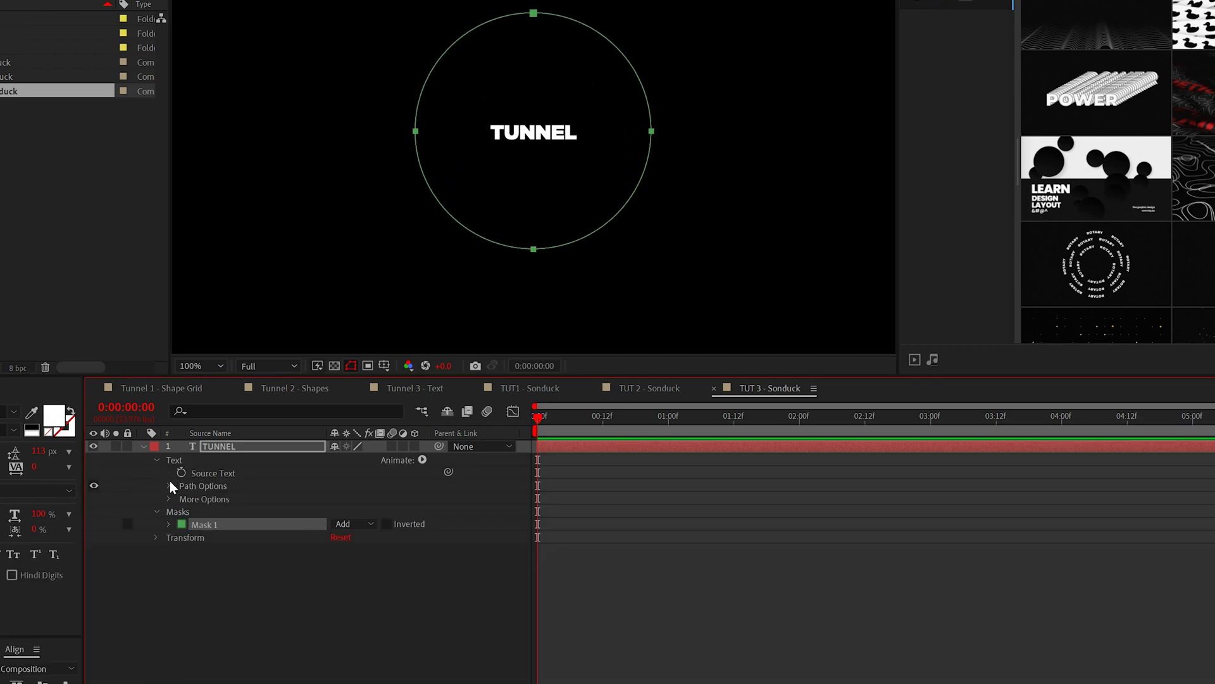
{"action": "left_click", "coordinate": [169, 630]}
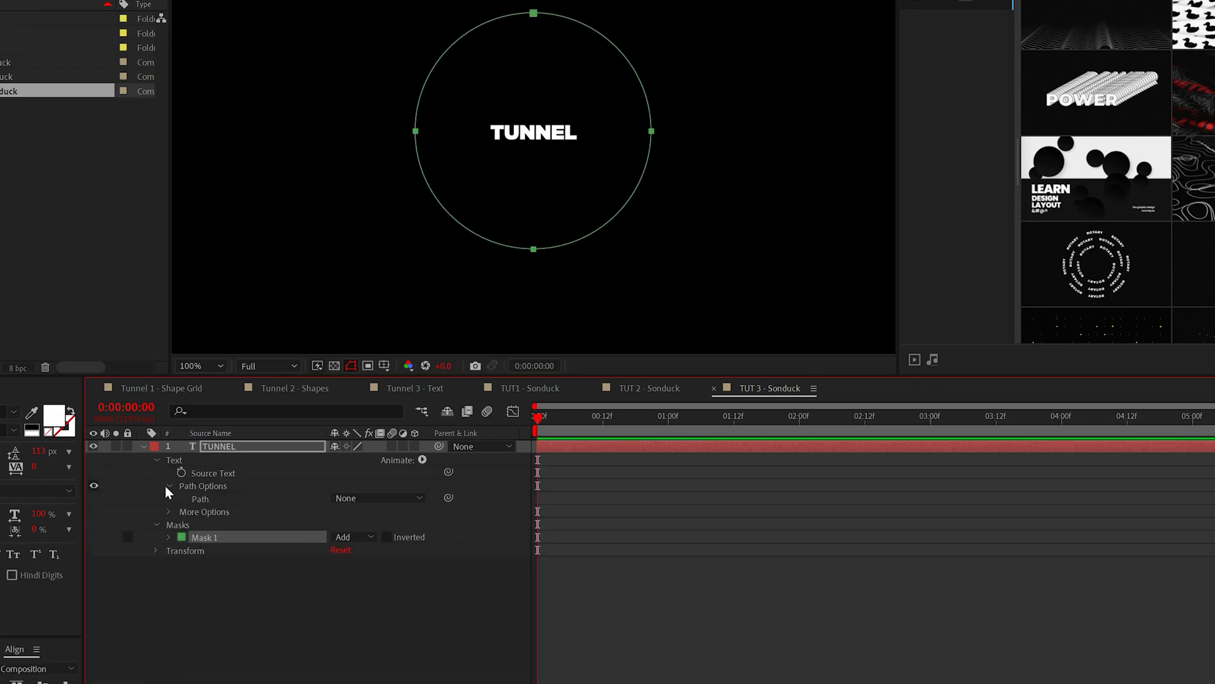
{"action": "left_click", "coordinate": [374, 643]}
{"action": "left_click", "coordinate": [367, 533]}
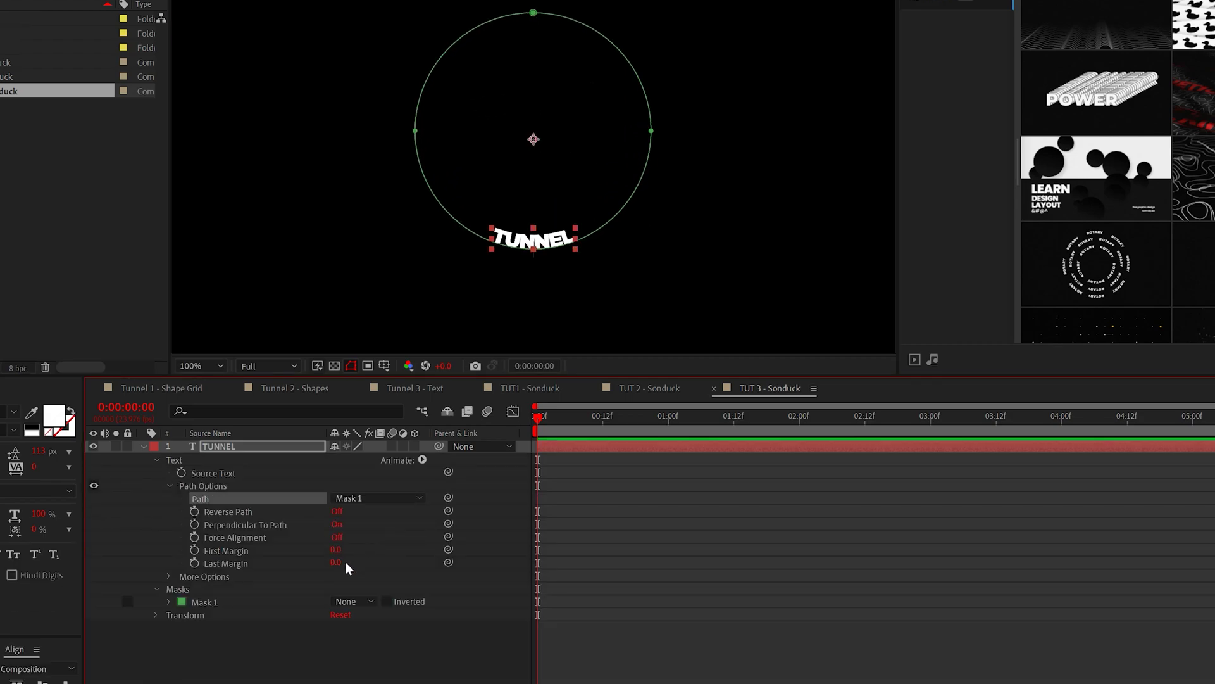
{"action": "left_click", "coordinate": [338, 511]}
{"action": "left_click", "coordinate": [404, 527]}
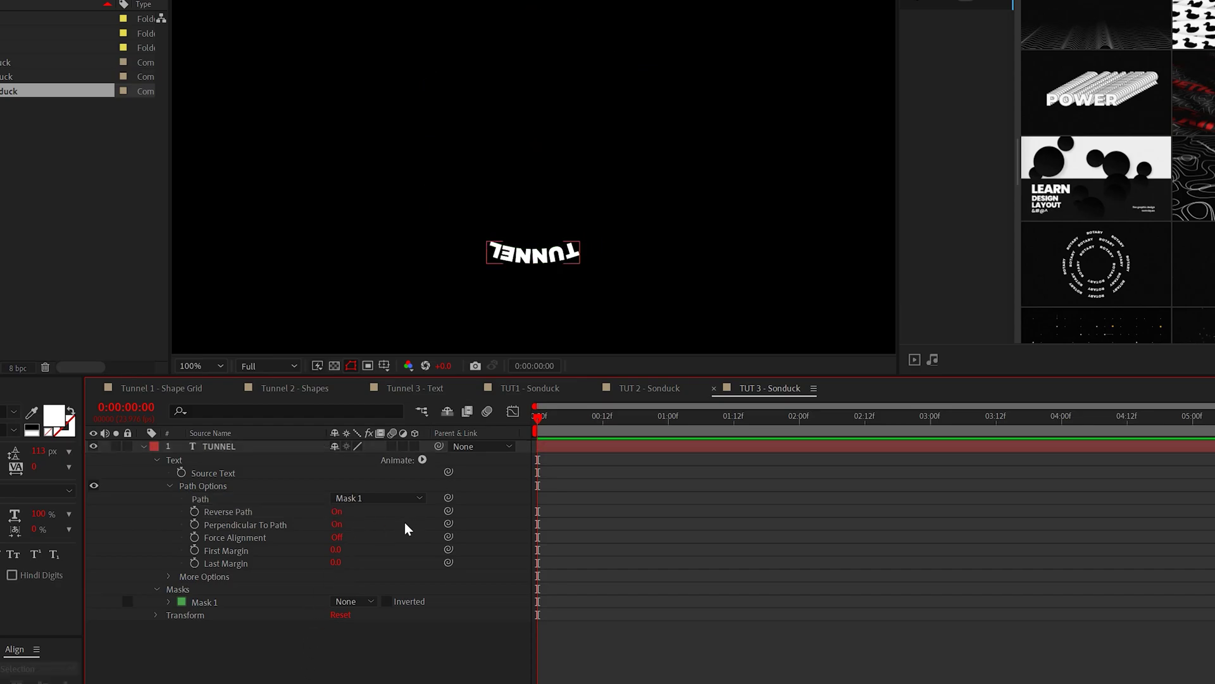
- Add the expression time*100 to the TUNNEL layer's First Margin so the text rotates around the circle
{"action": "left_click", "coordinate": [226, 450]}
{"action": "left_click", "coordinate": [194, 552], "text": "alt"}
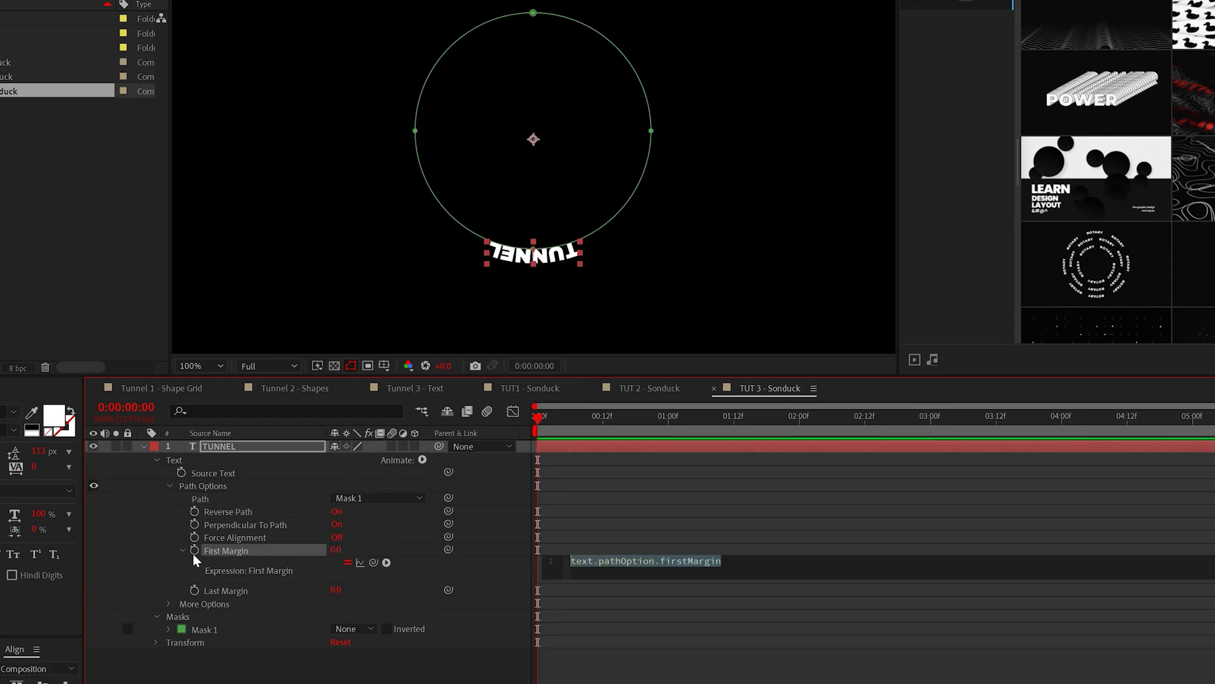
{"action": "type", "text": "time*100"}
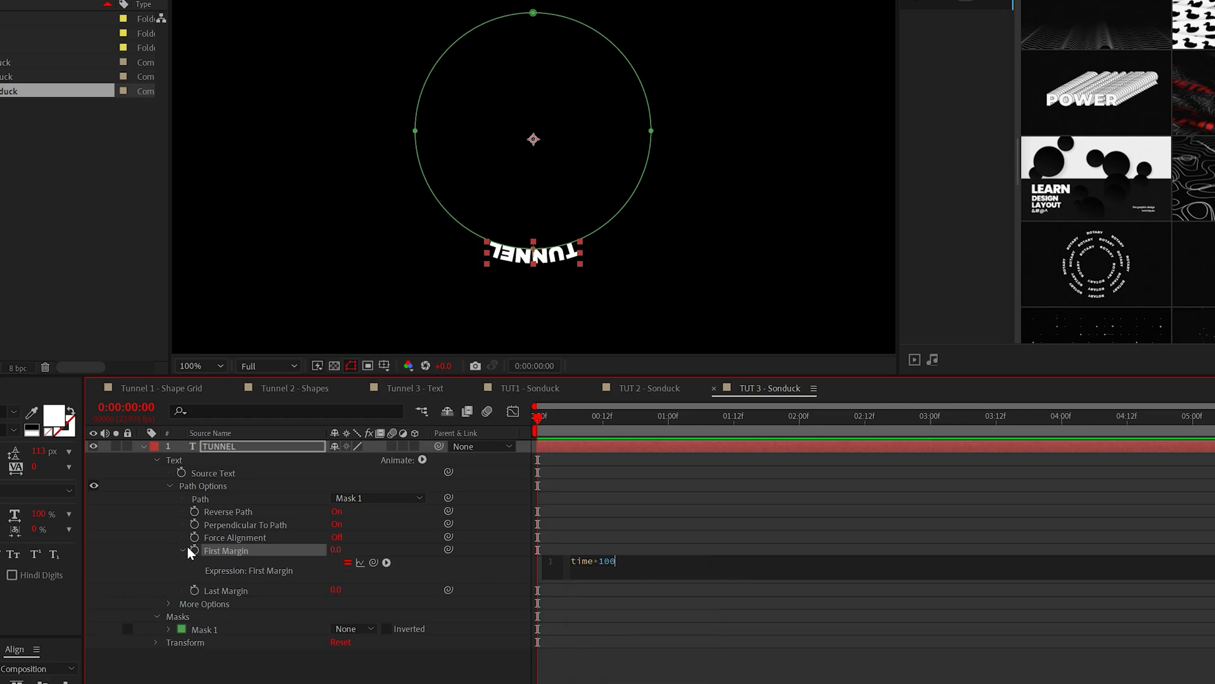
{"action": "left_click", "coordinate": [399, 580]}
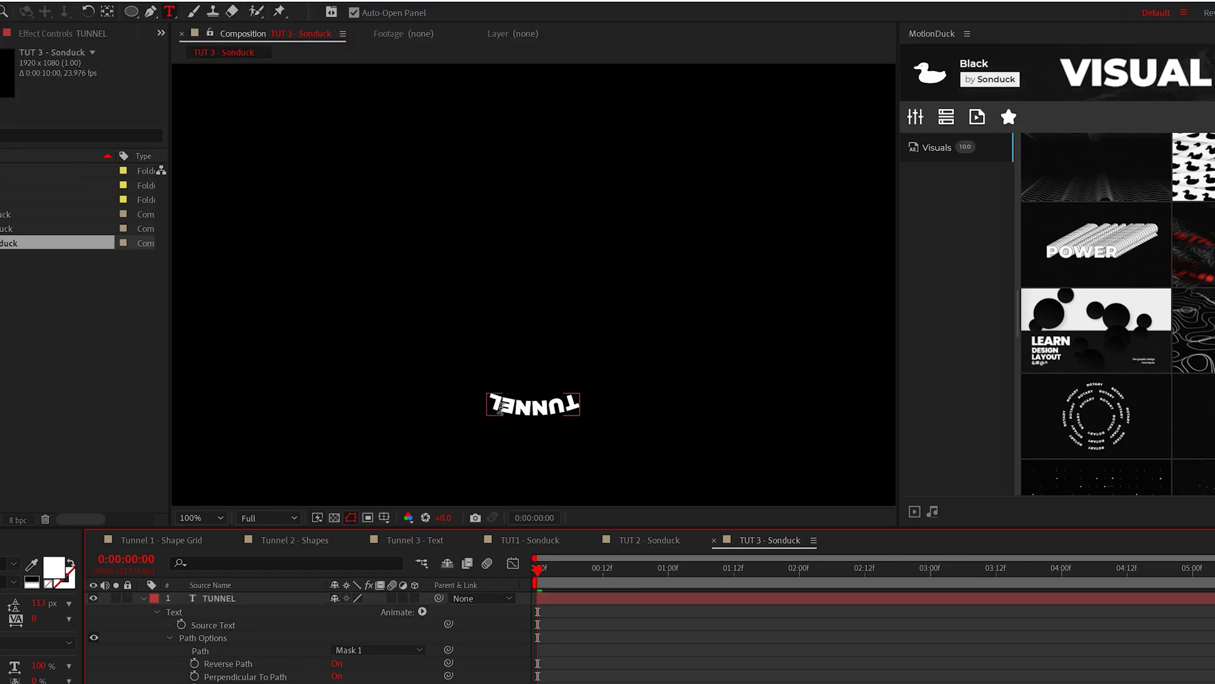
- Paste spaced copies of the word TUNNEL into the text until they fill the whole circle
{"action": "left_click", "coordinate": [501, 248]}
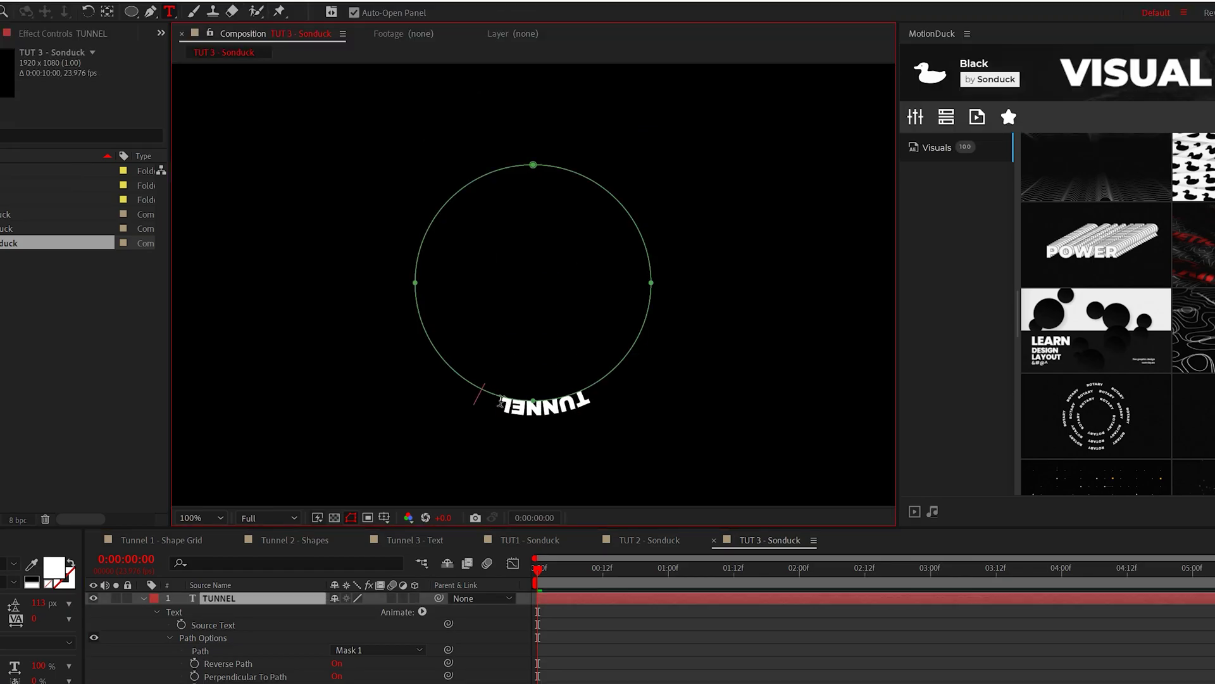
{"action": "key", "text": "ctrl+v"}
{"action": "key", "text": "ctrl+v"}
{"action": "key", "text": "ctrl+v"}
{"action": "key", "text": "ctrl+v"}
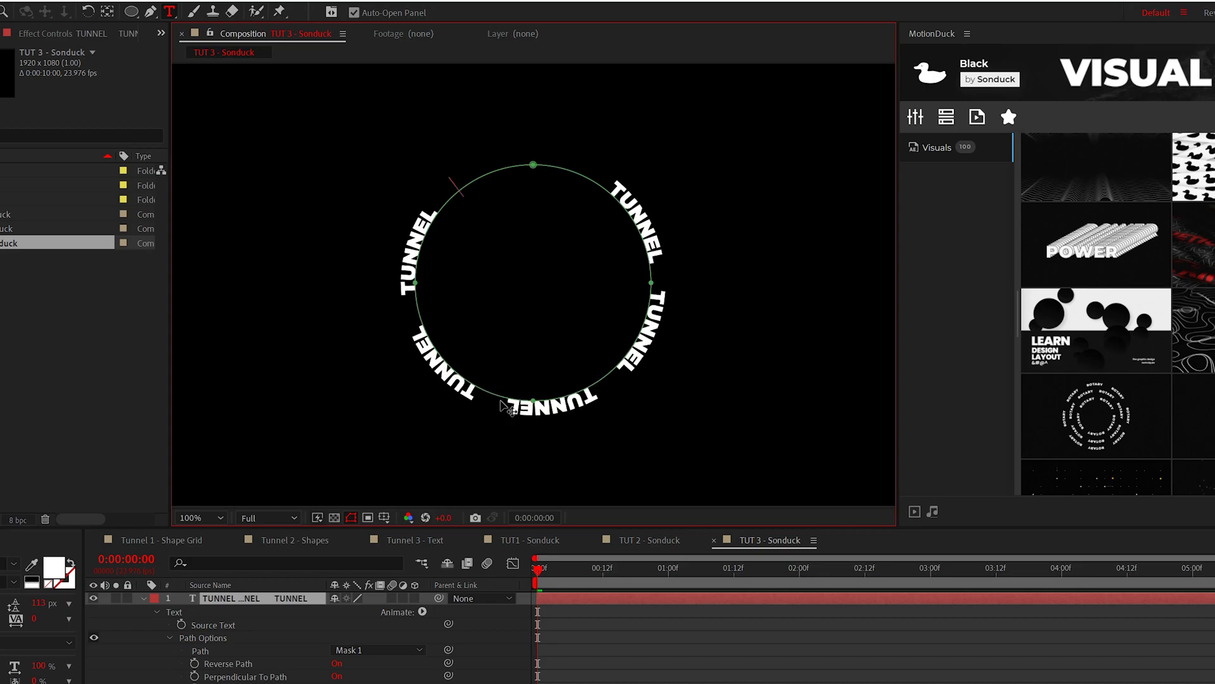
{"action": "key", "text": "ctrl+a"}
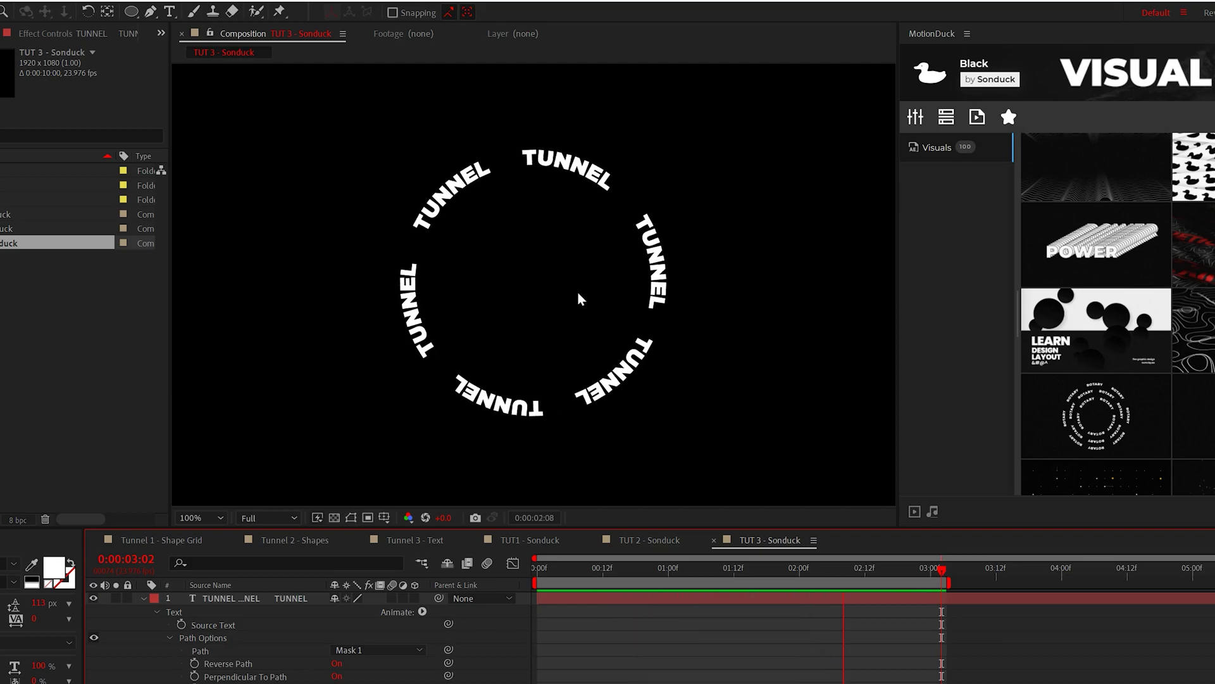
- Move the playhead to 2:02 and apply the Echo time effect to the TUNNEL text layer
{"action": "left_click", "coordinate": [811, 574]}
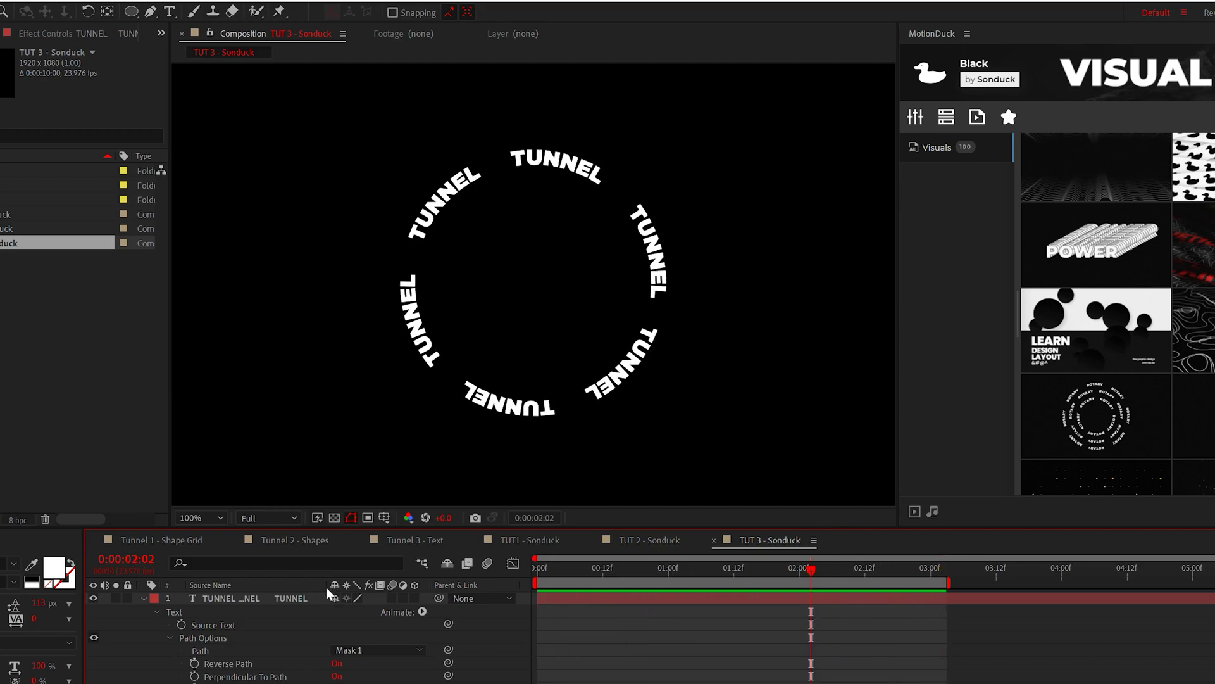
{"action": "left_click", "coordinate": [281, 598]}
{"action": "left_click", "coordinate": [54, 1]}
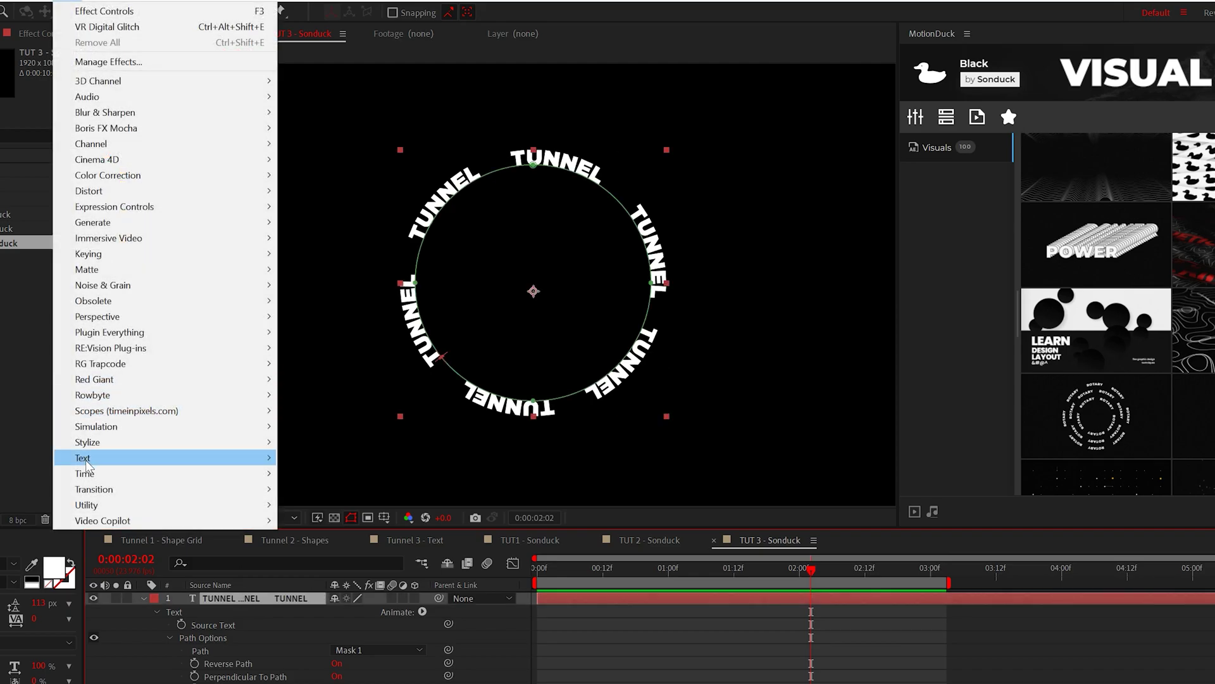
{"action": "mouse_move", "coordinate": [85, 473]}
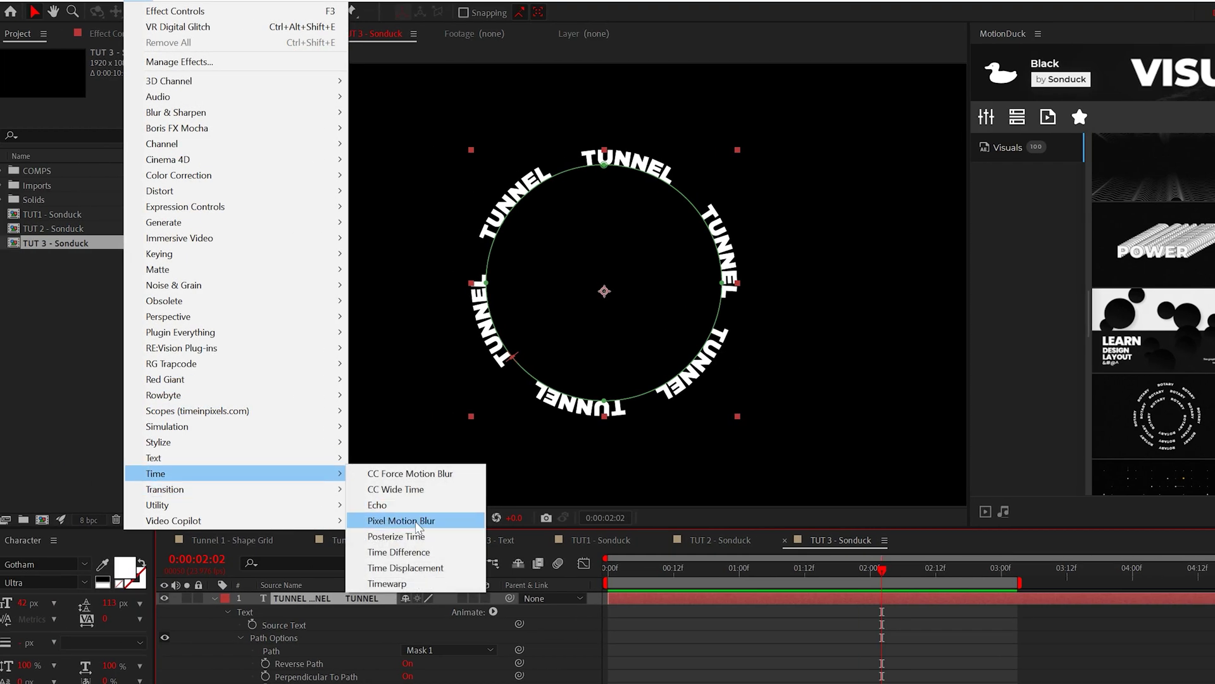
{"action": "left_click", "coordinate": [379, 504]}
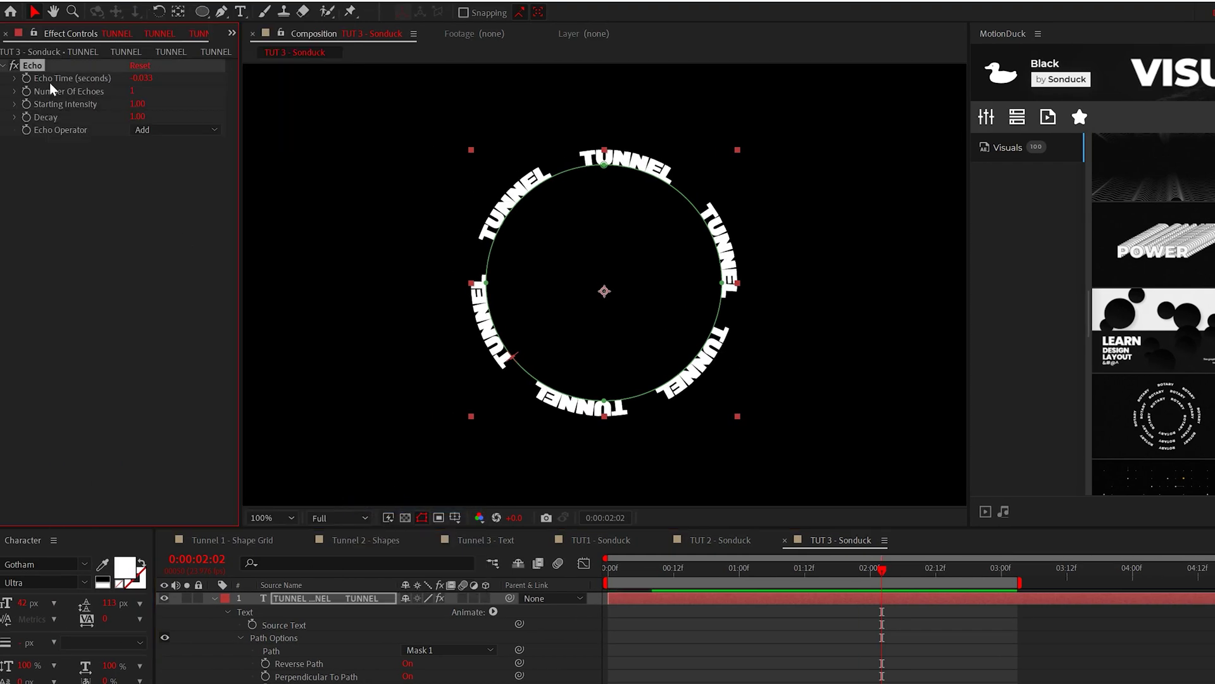
- Keyframe the TUNNEL layer's Scale from 0% at the start to an enlarged size at 3:00
{"action": "left_click", "coordinate": [216, 598]}
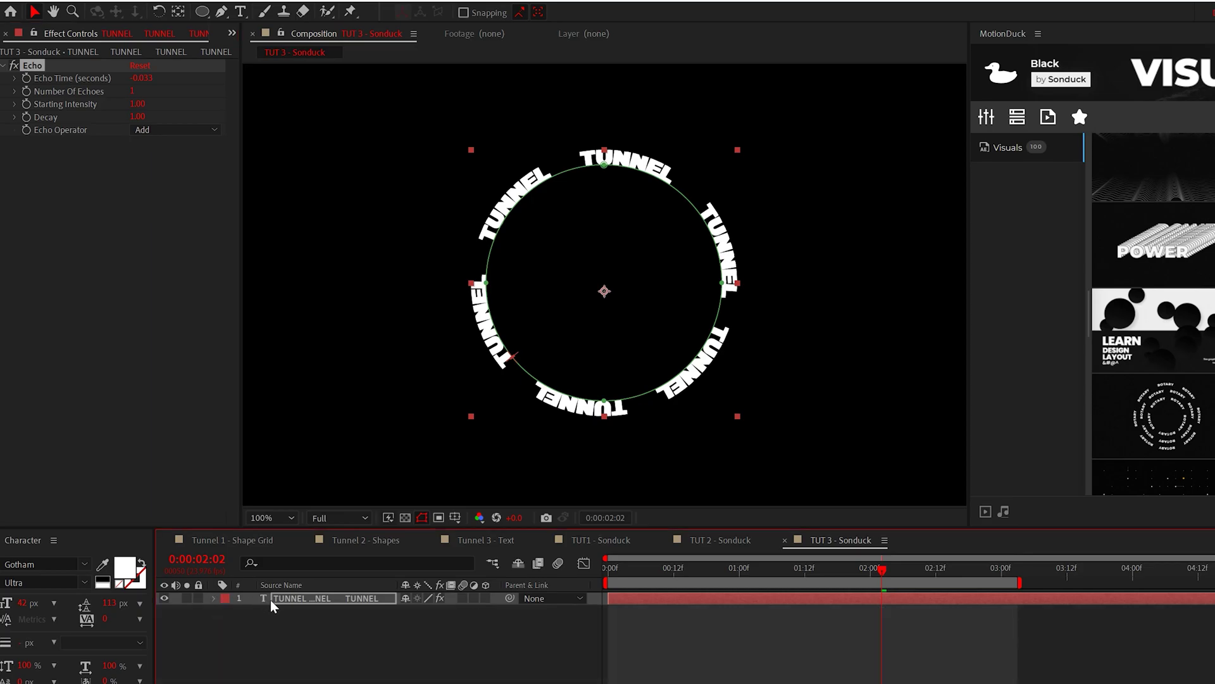
{"action": "key", "text": "Home"}
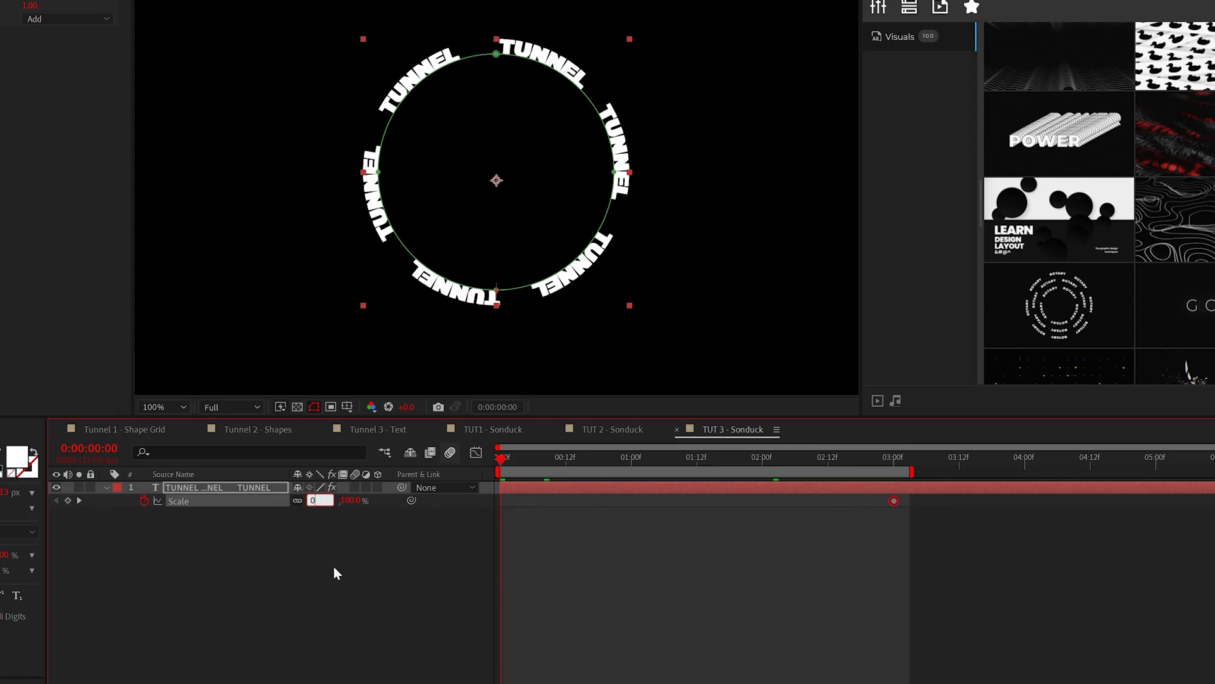
{"action": "key", "text": "Return"}
{"action": "left_click", "coordinate": [895, 462]}
{"action": "left_click_drag", "start_coordinate": [313, 506], "coordinate": [513, 497]}
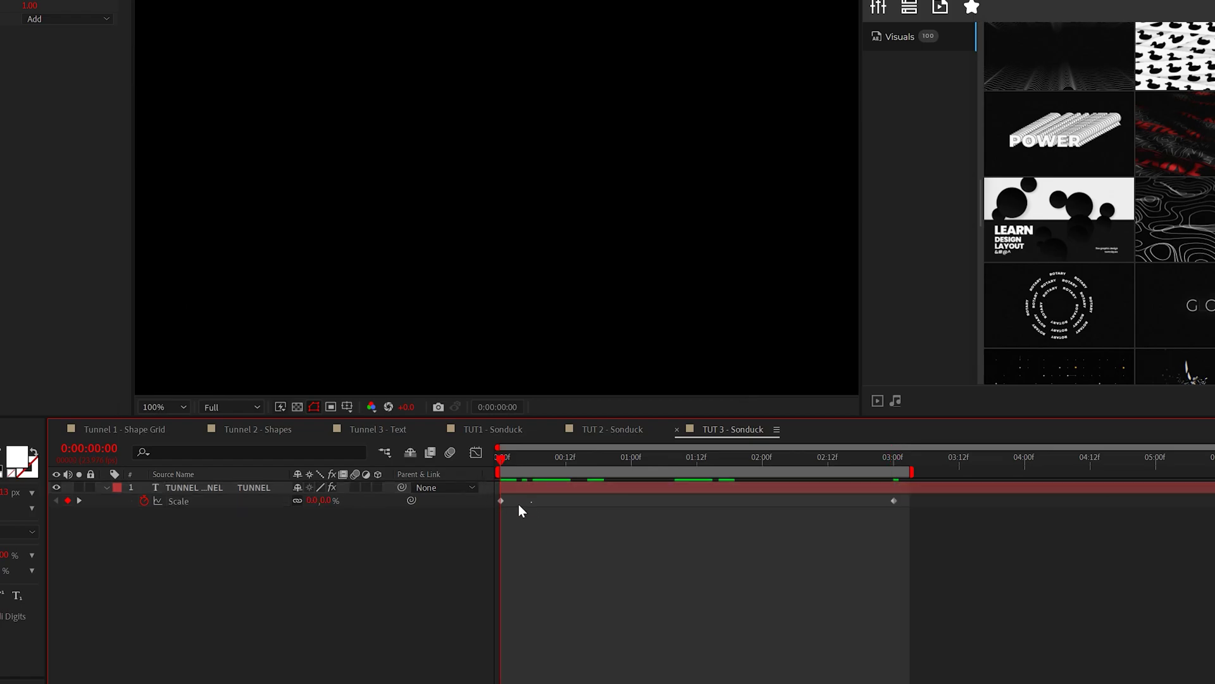
- Apply Easy Ease to the first Scale keyframe and lengthen its outgoing influence in the speed graph for a slower start
{"action": "left_click_drag", "start_coordinate": [532, 511], "coordinate": [492, 497]}
{"action": "key", "text": "F9"}
{"action": "left_click", "coordinate": [476, 452]}
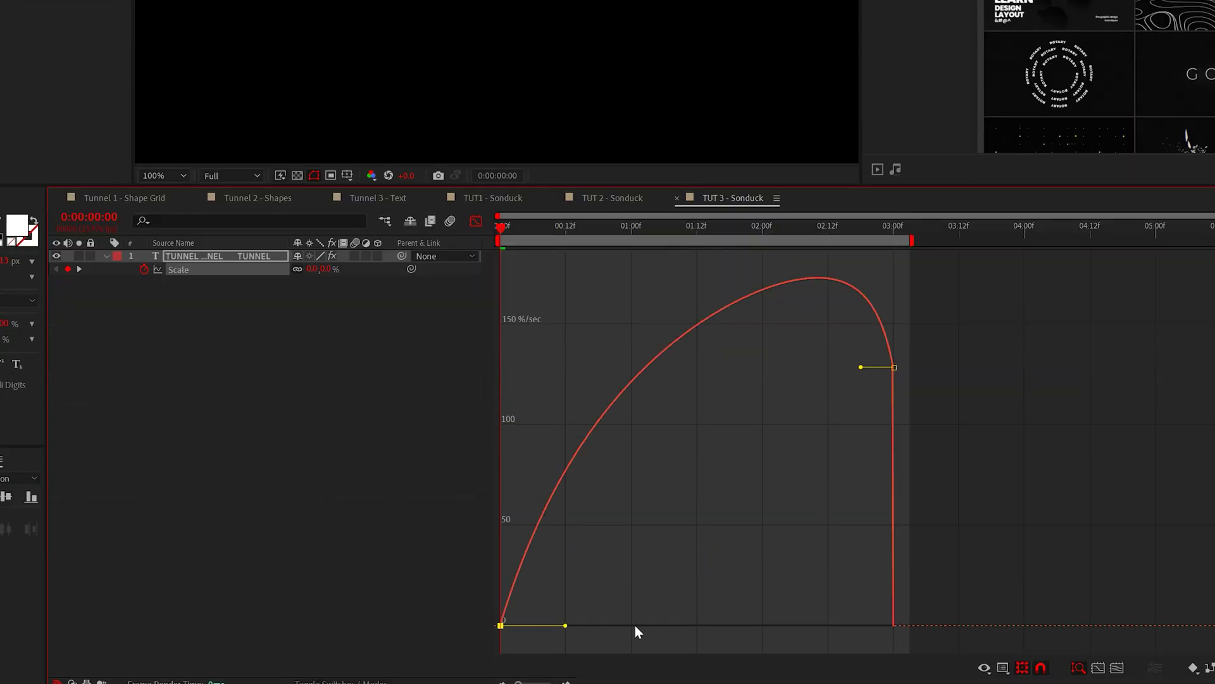
{"action": "left_click_drag", "start_coordinate": [565, 626], "coordinate": [697, 625]}
{"action": "left_click", "coordinate": [476, 221]}
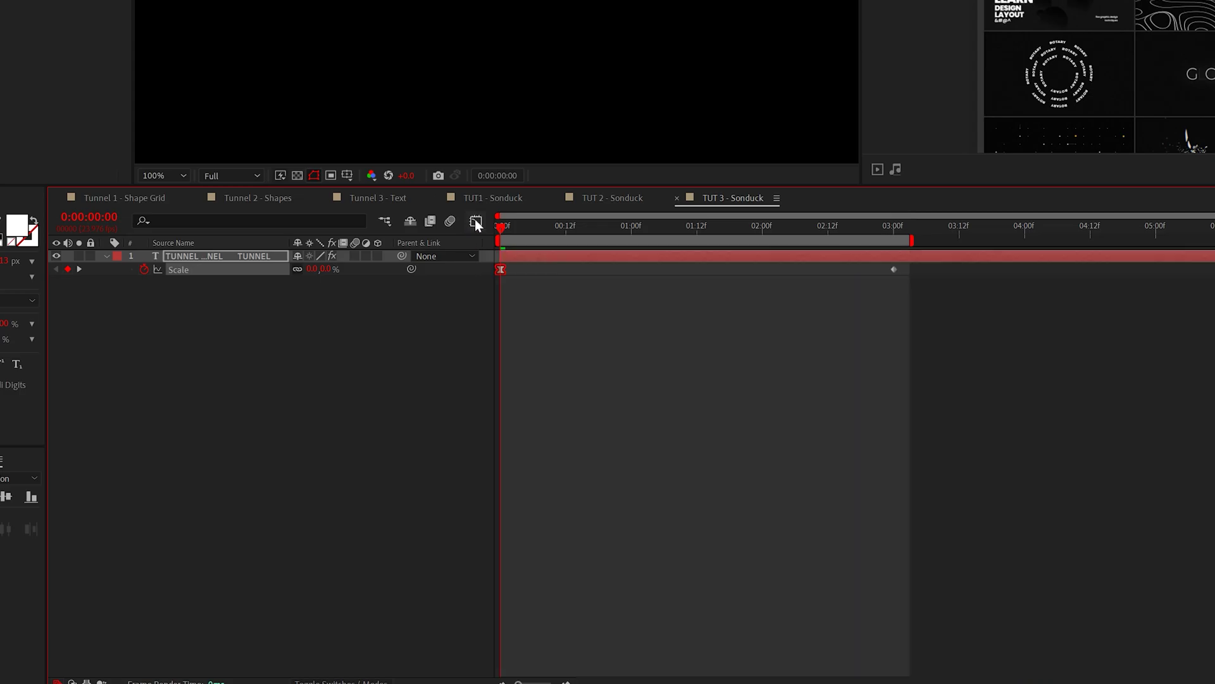
- Preview the scaling text, then set the Echo effect's Echo Time to -0.133 seconds and Number Of Echoes to 20
{"action": "key", "text": "space"}
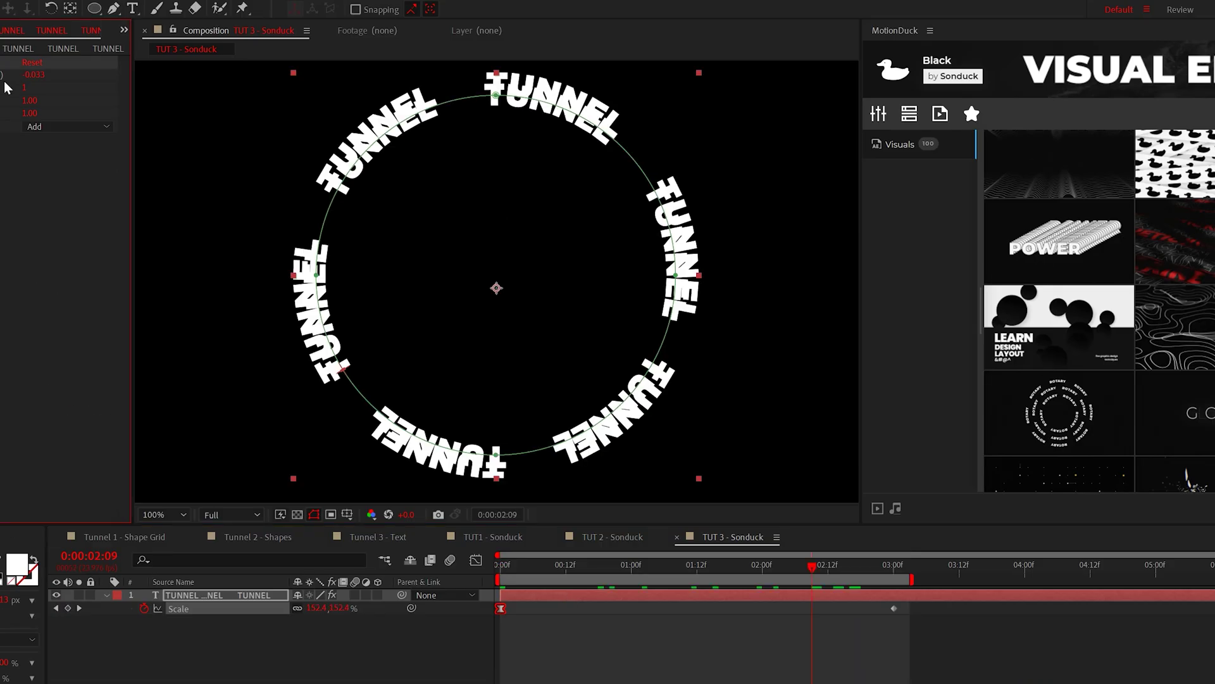
{"action": "mouse_move", "coordinate": [26, 75]}
{"action": "left_mouse_down"}
{"action": "mouse_move", "coordinate": [14, 75]}
{"action": "mouse_move", "coordinate": [24, 74]}
{"action": "left_mouse_up"}
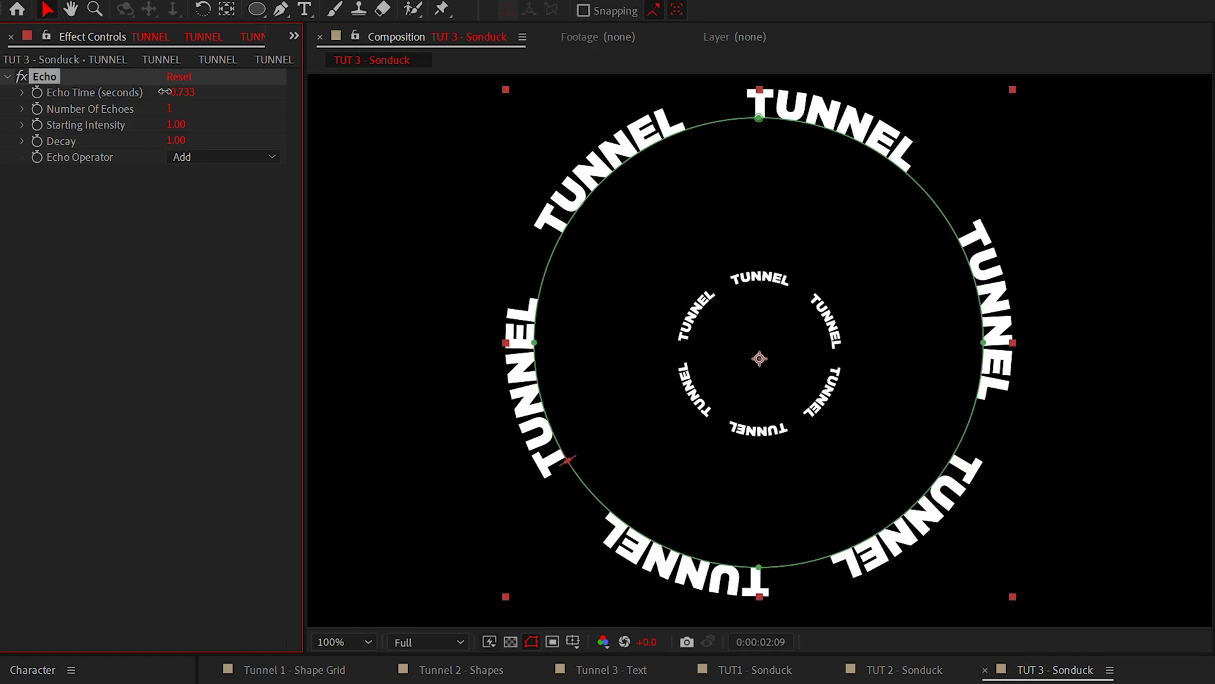
{"action": "left_click_drag", "start_coordinate": [169, 91], "coordinate": [173, 108]}
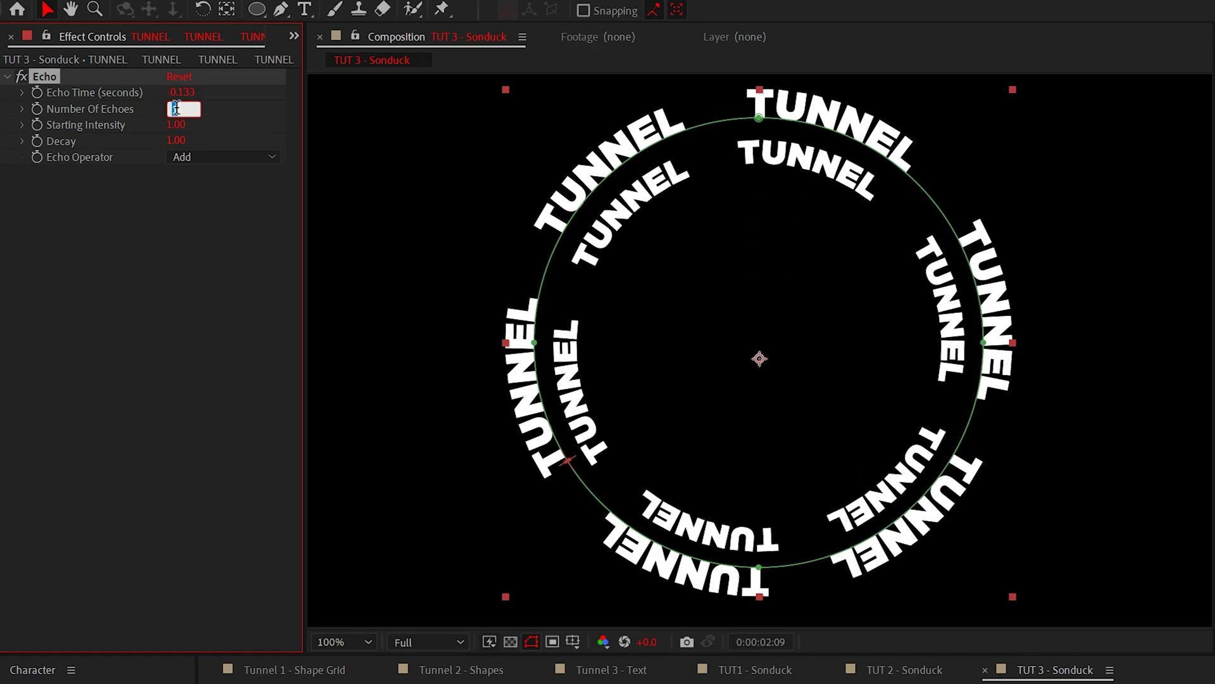
{"action": "type", "text": "20"}
{"action": "left_click", "coordinate": [236, 279]}
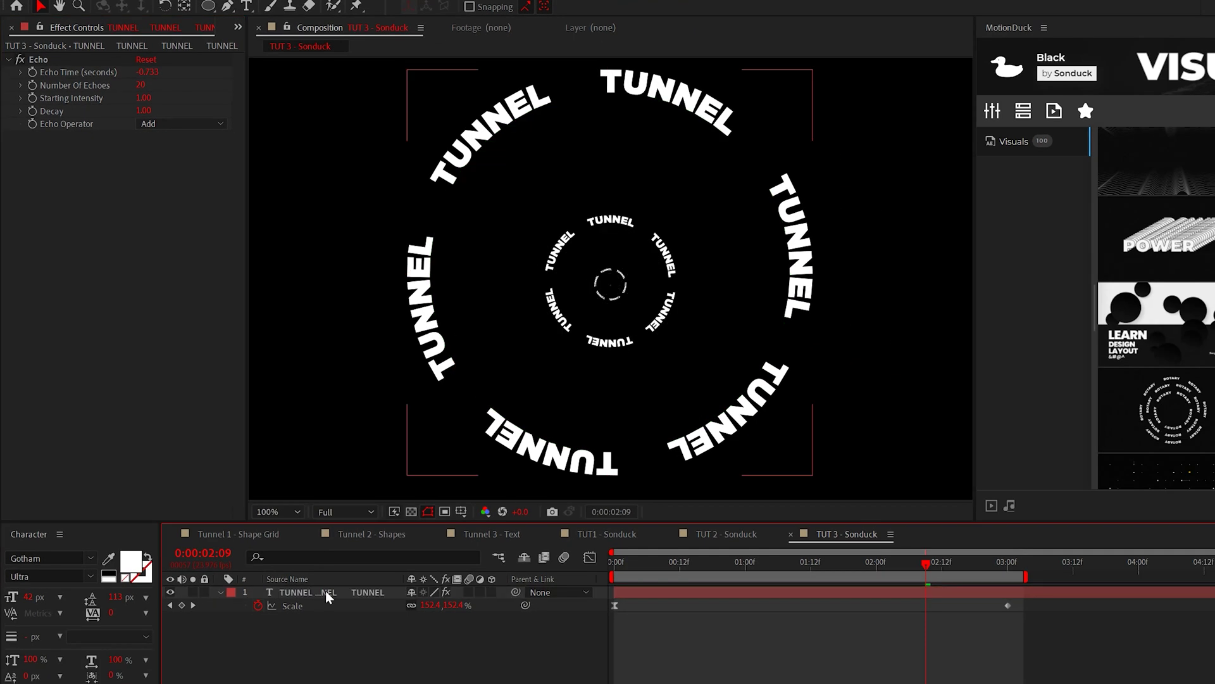
- Duplicate the TUNNEL text layer and reveal the animated properties of the copy
{"action": "left_click", "coordinate": [328, 592]}
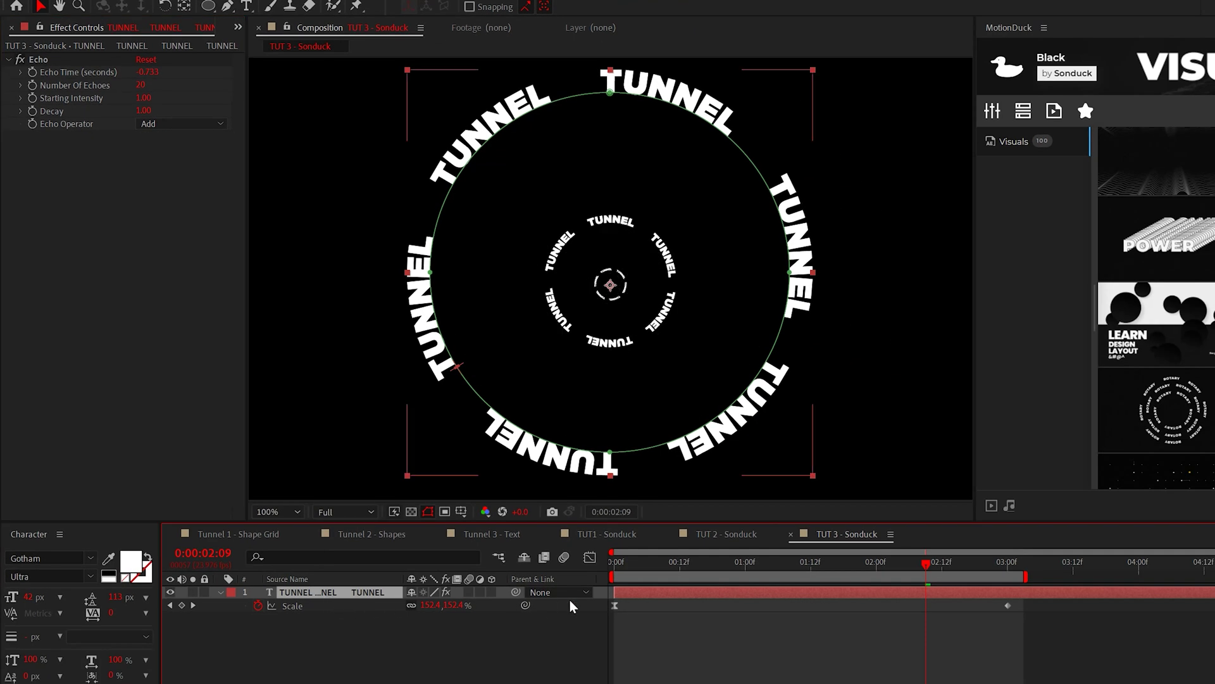
{"action": "key", "text": "ctrl+d"}
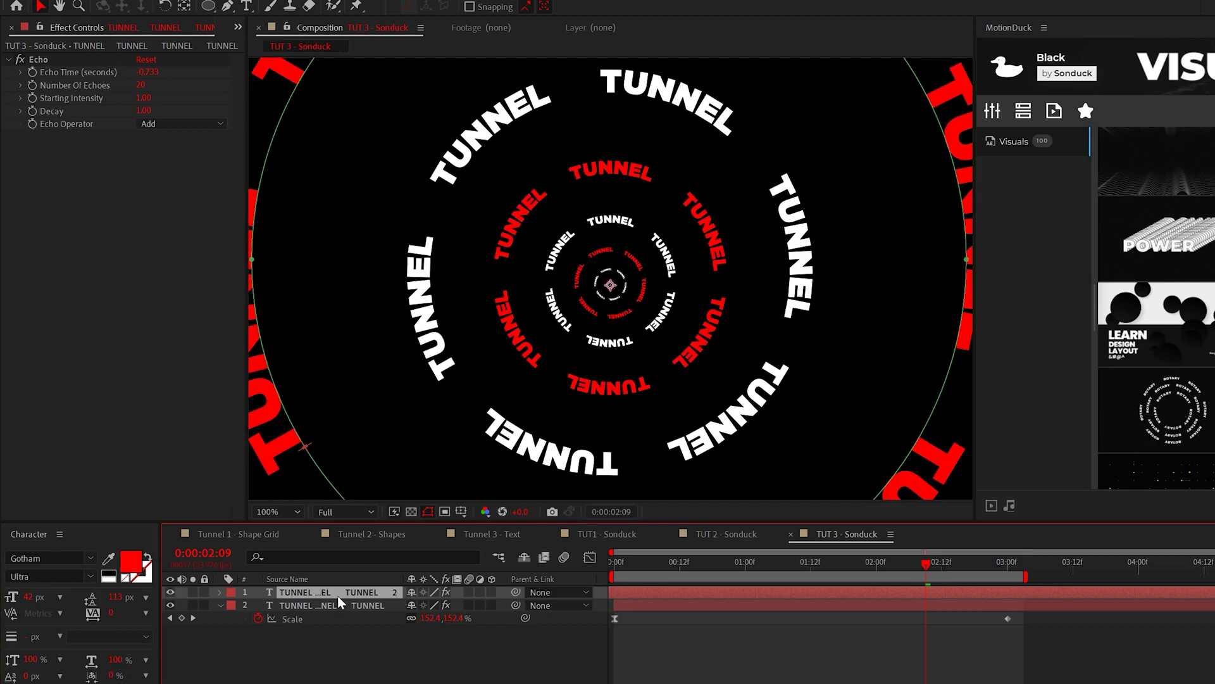
{"action": "key", "text": "u"}
{"action": "key", "text": "u"}
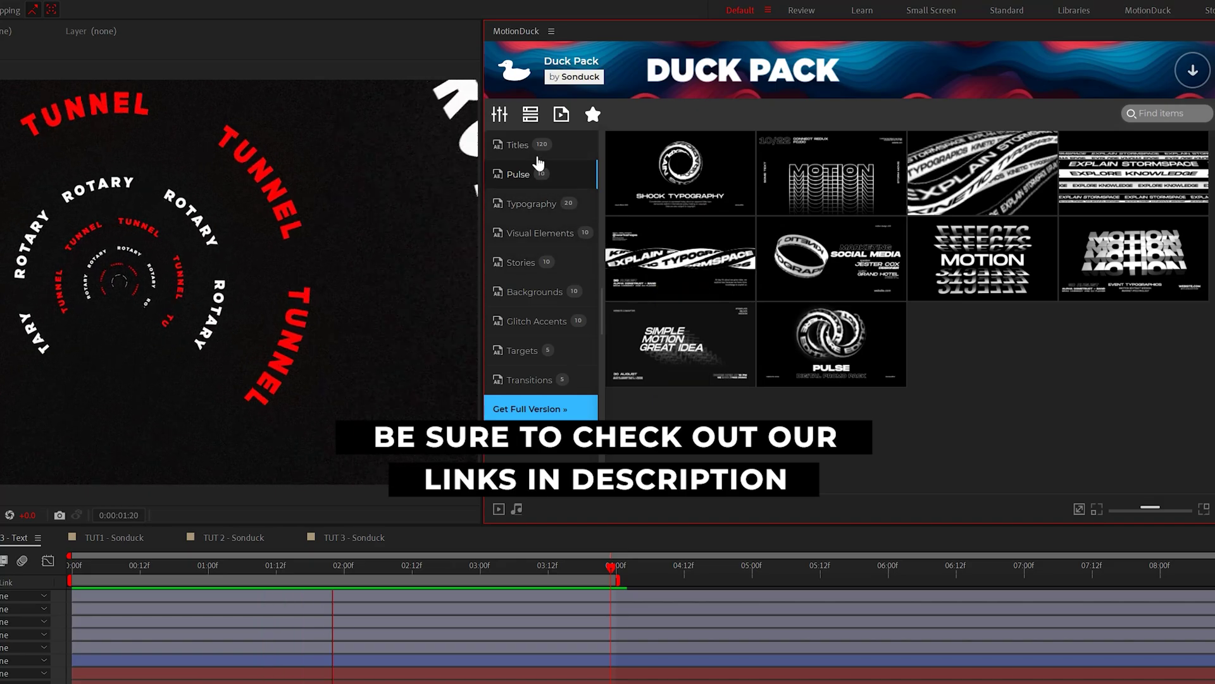
- Browse the Titles and Typography template categories of the Duck Pack in MotionDuck
{"action": "left_click", "coordinate": [914, 154]}
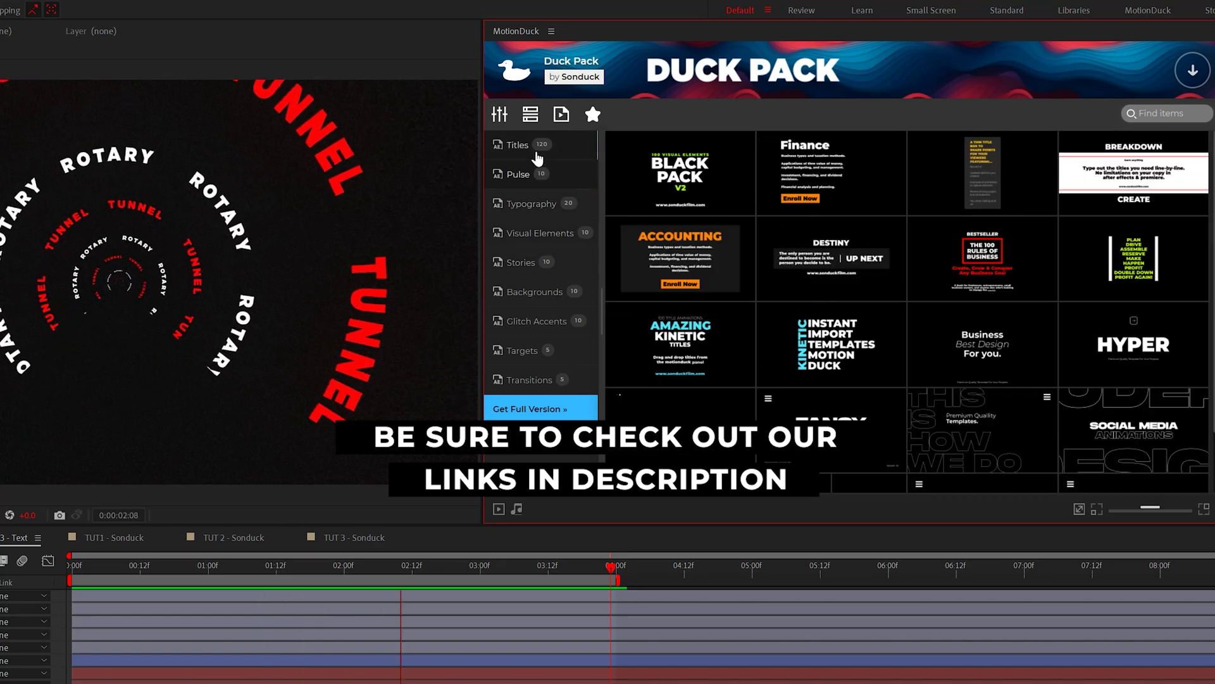
{"action": "left_click", "coordinate": [525, 203]}
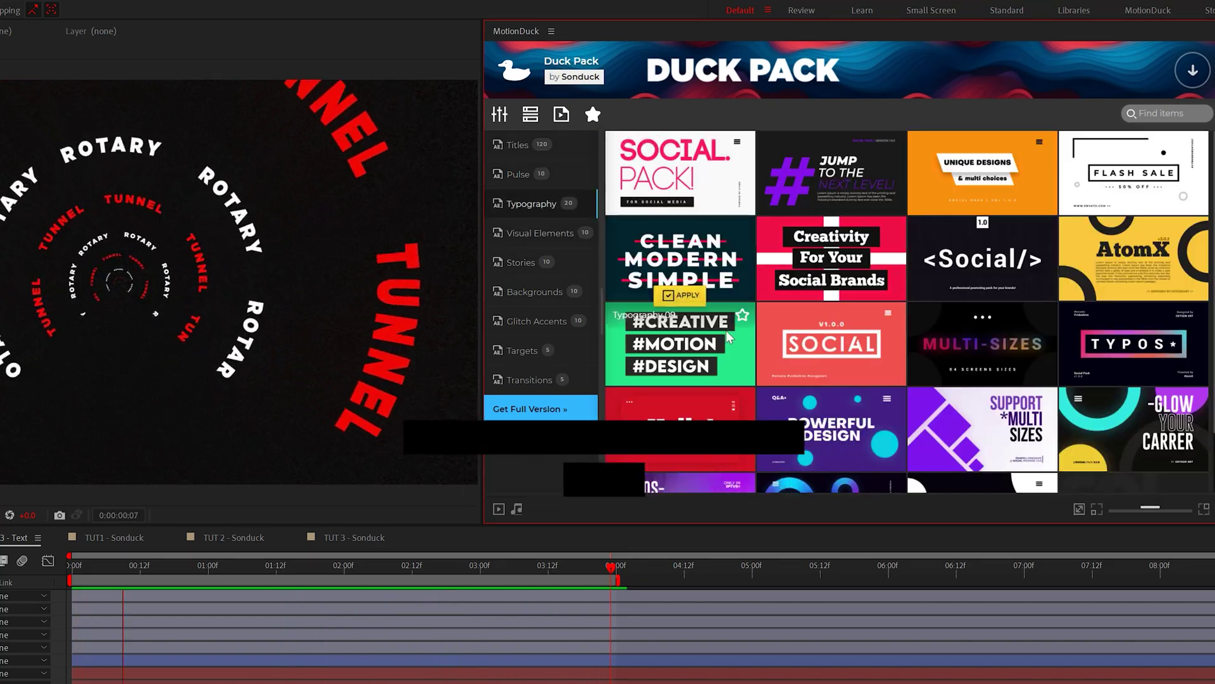